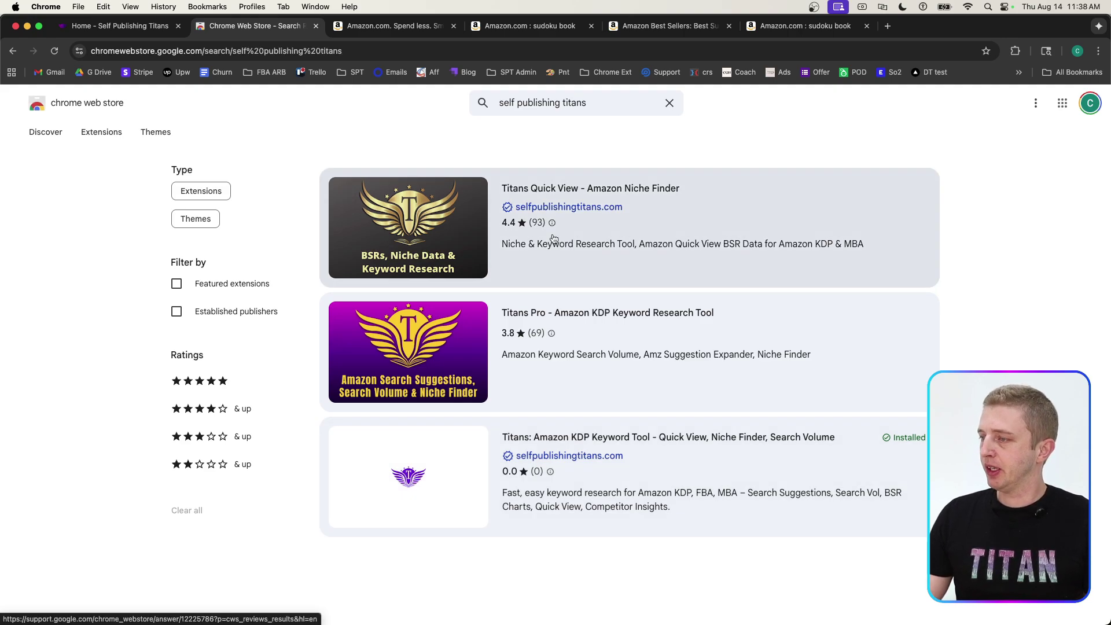
Switch to the Amazon tab and review the Titans sudoku keyword table across its 74 keywords.
left_click(380, 28)
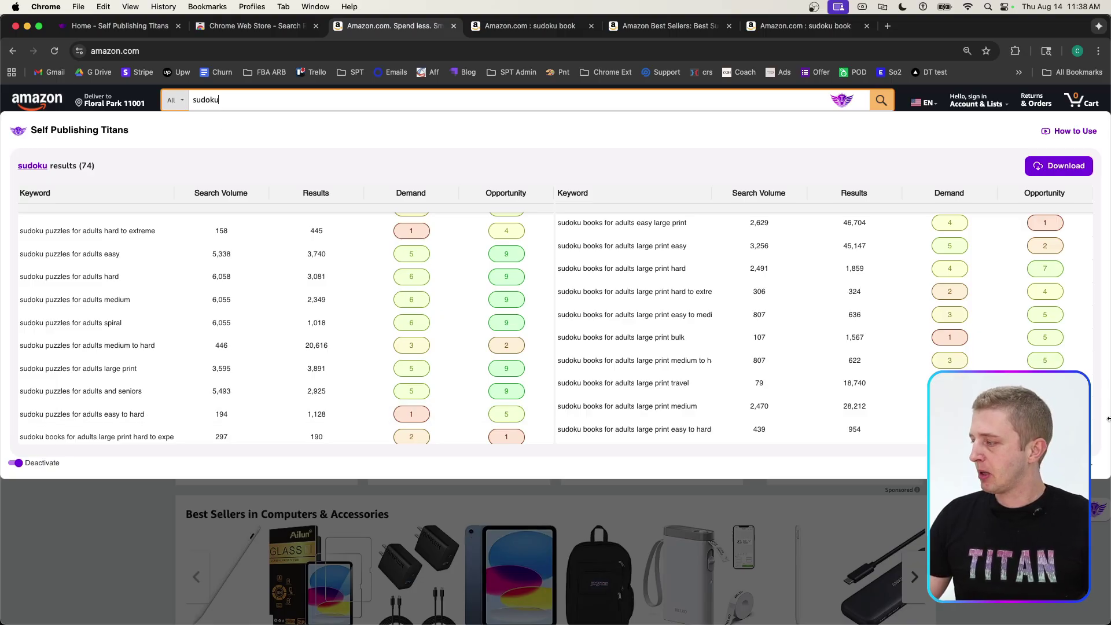
scroll(134, 306, "up", 5)
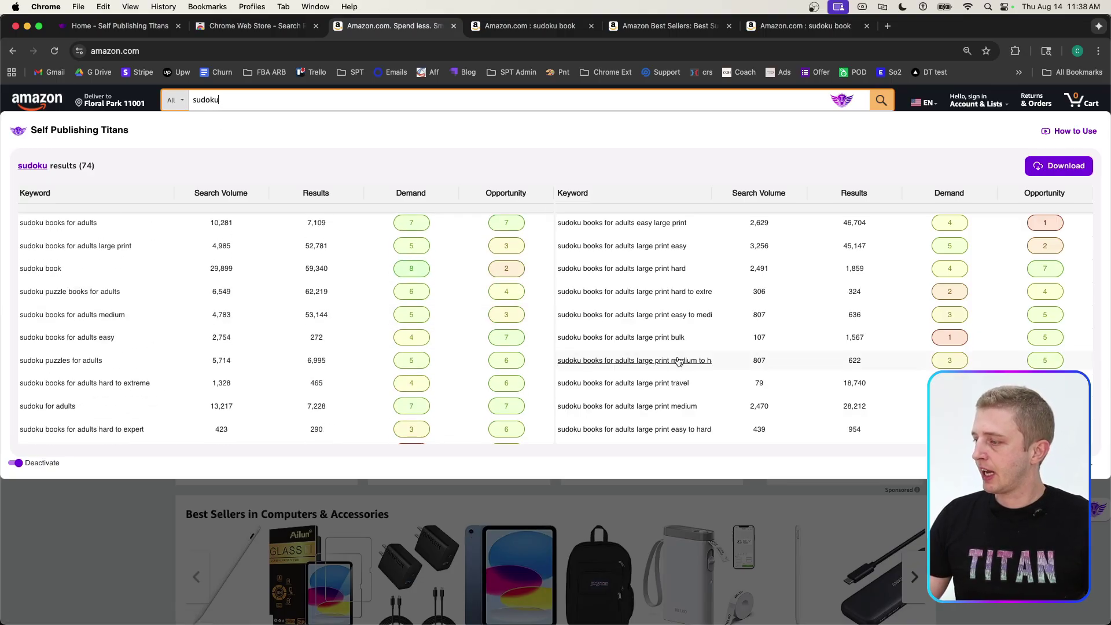
scroll(677, 359, "down", 5)
scroll(677, 360, "up", 5)
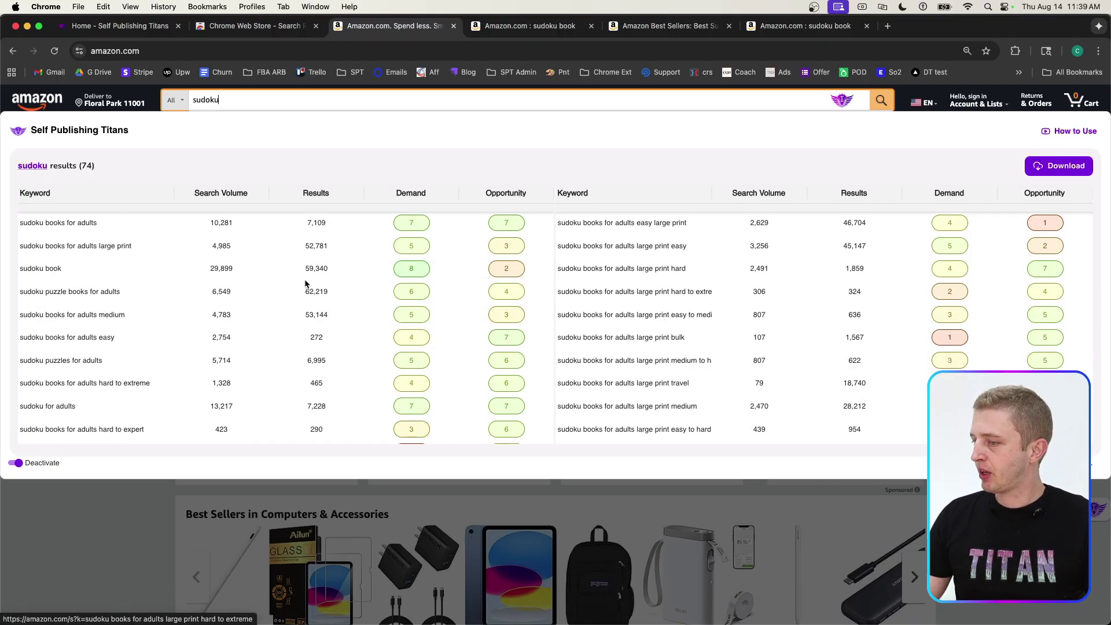
scroll(330, 328, "down", 5)
scroll(330, 328, "up", 5)
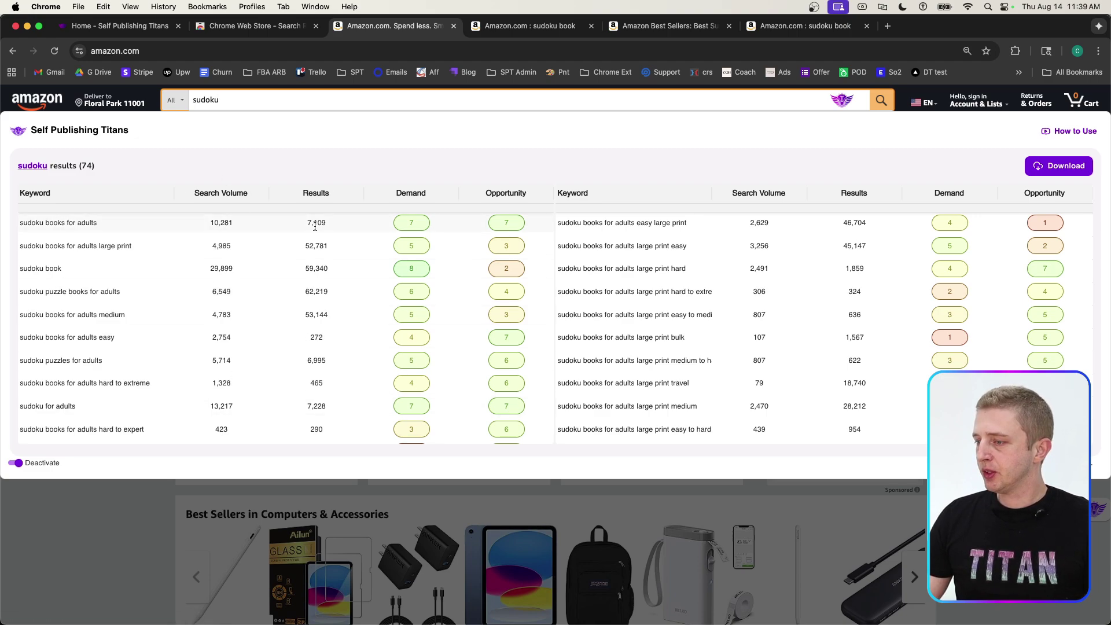
scroll(320, 367, "down", 5)
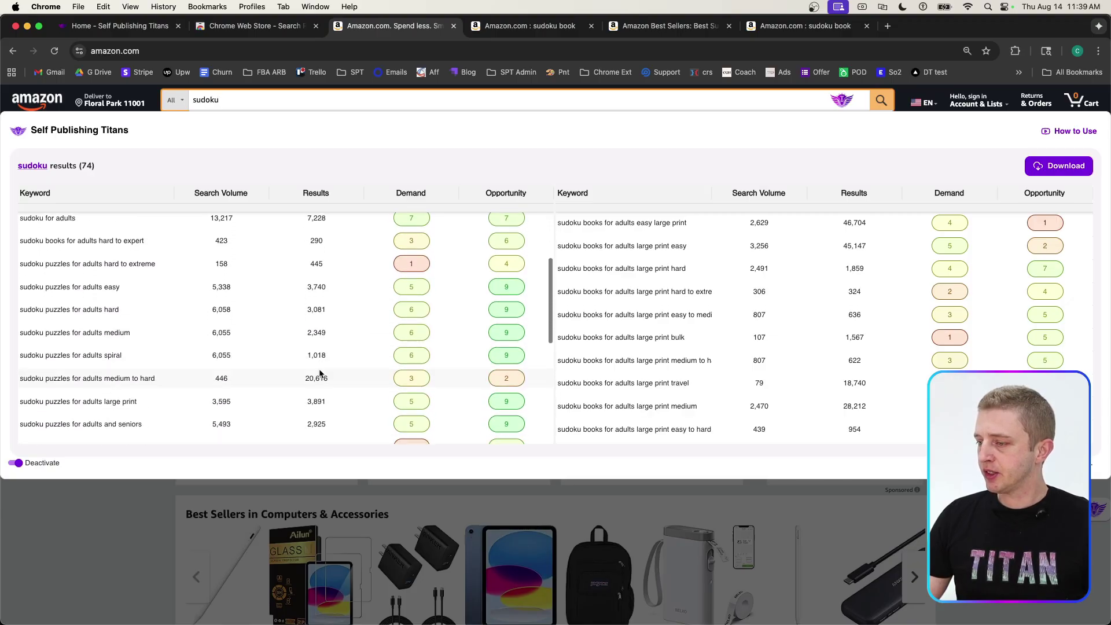
scroll(317, 272, "up", 1)
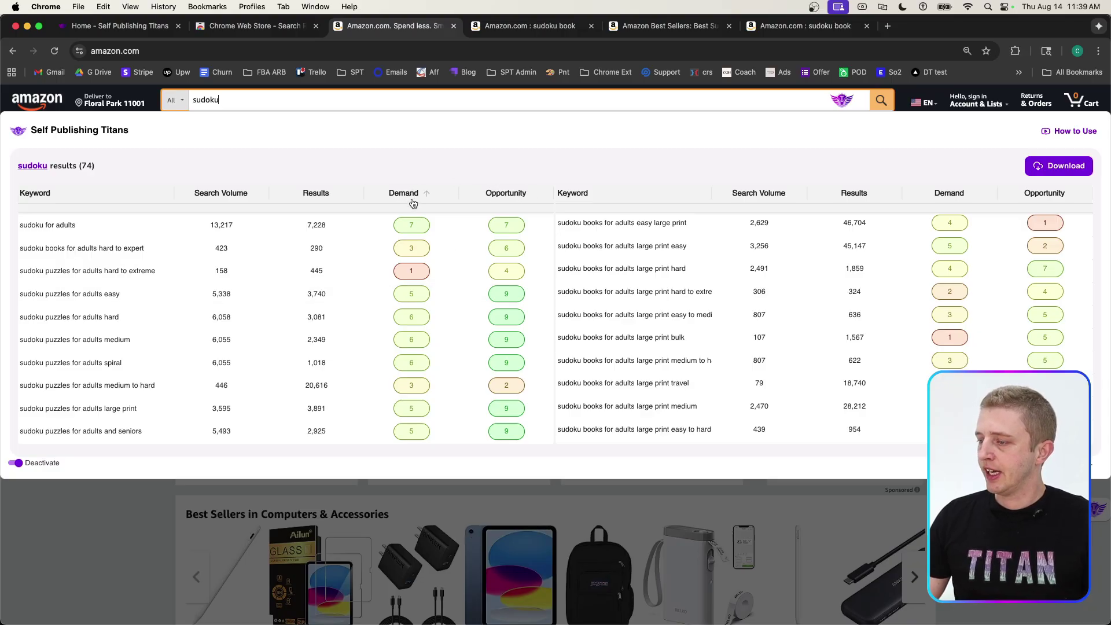
scroll(413, 260, "up", 5)
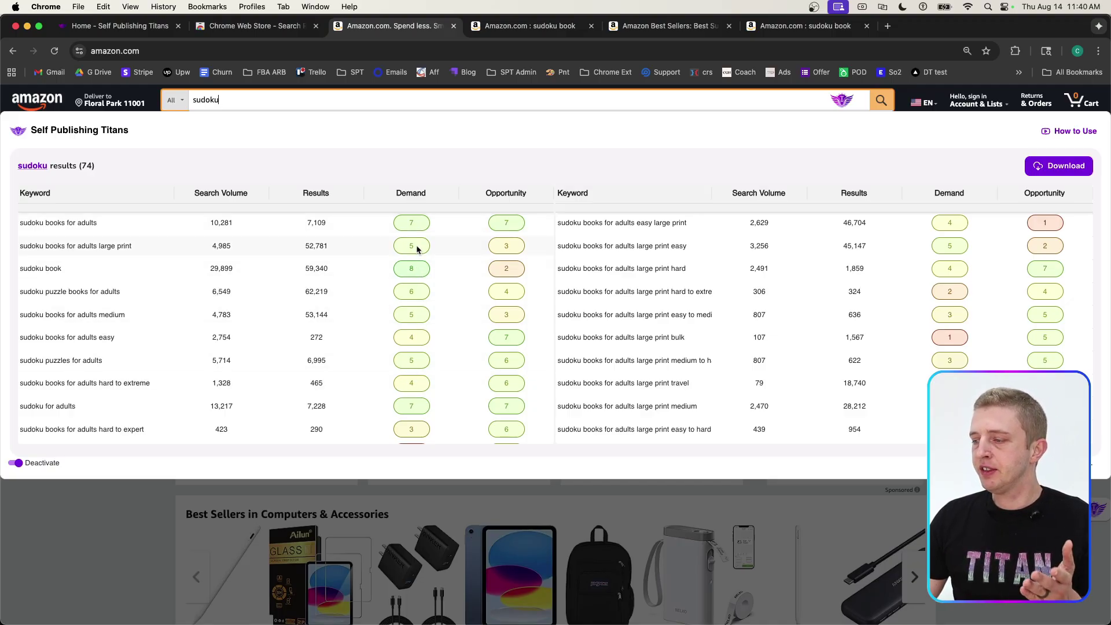
Mark the sudoku book demand score and the 3,740 results count for easy puzzles.
left_click(415, 270)
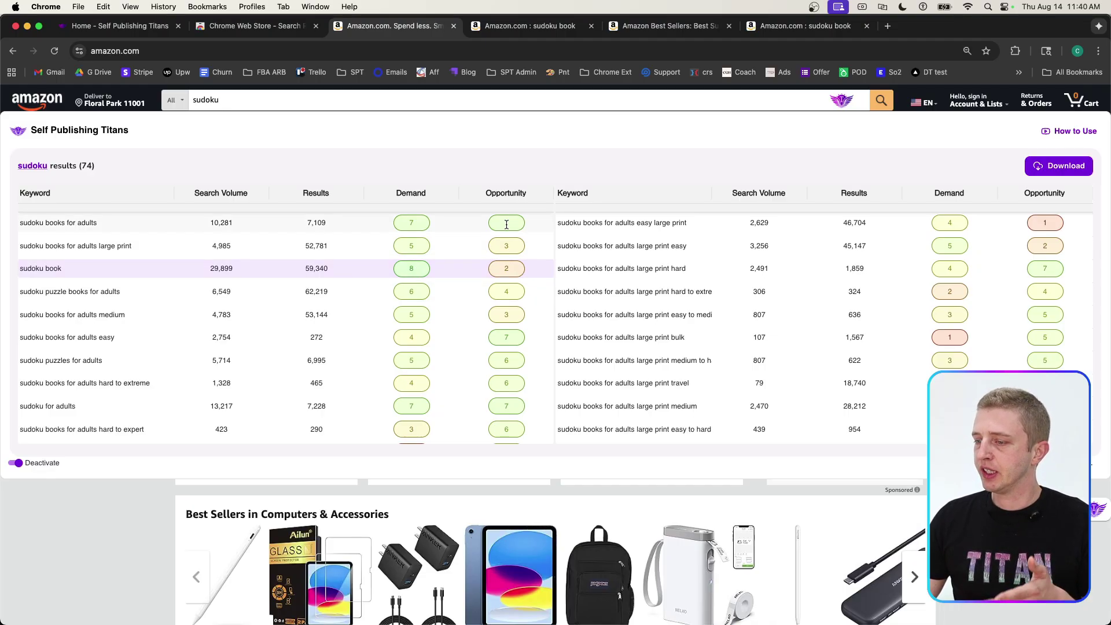
scroll(415, 317, "down", 5)
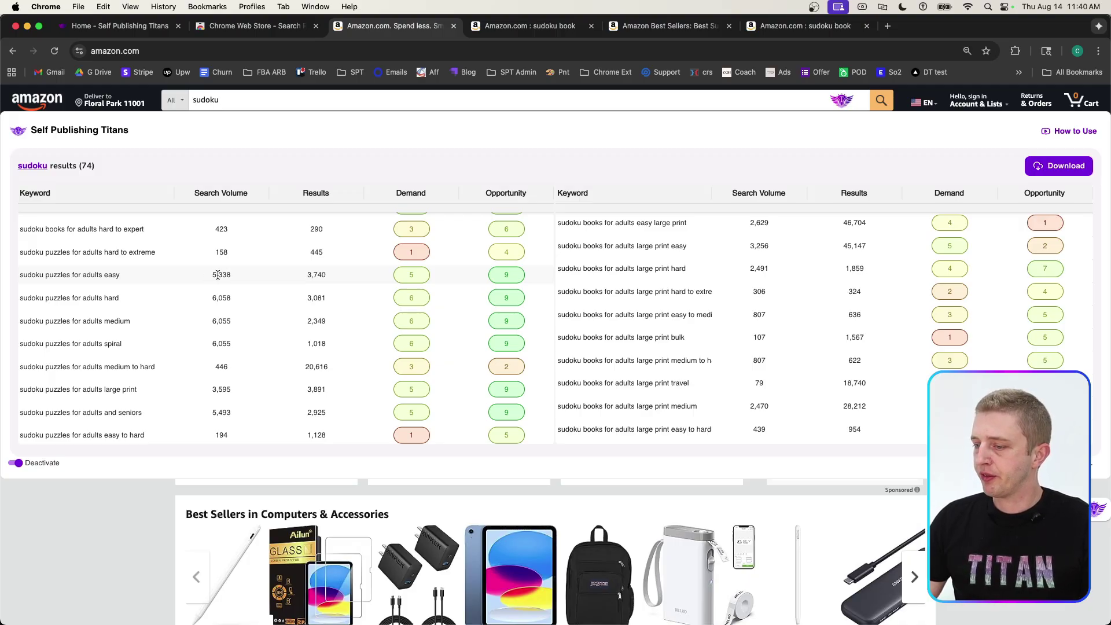
double_click(317, 276)
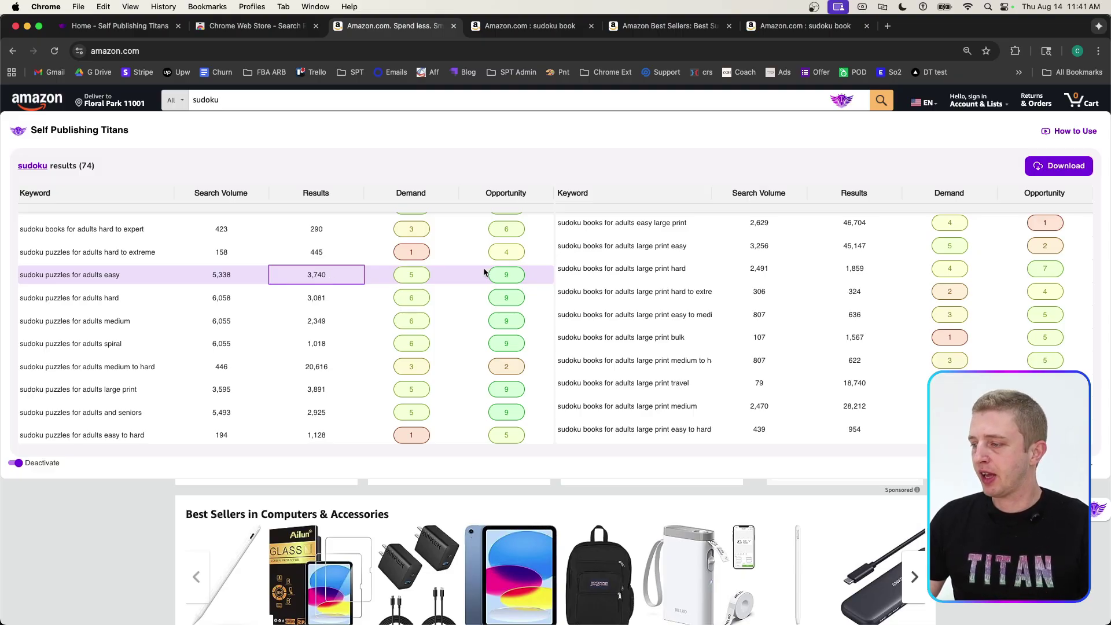
left_click(447, 160)
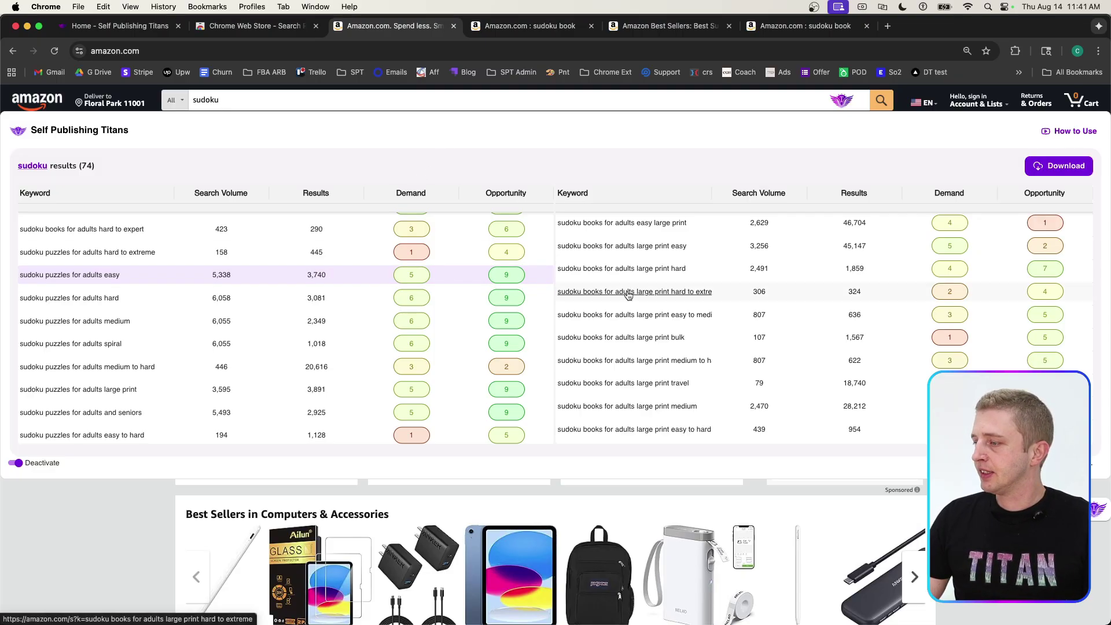
Move to the 'sudoku book' results page with Quick View showing demand 8, opportunity 2.
scroll(631, 298, "down", 3)
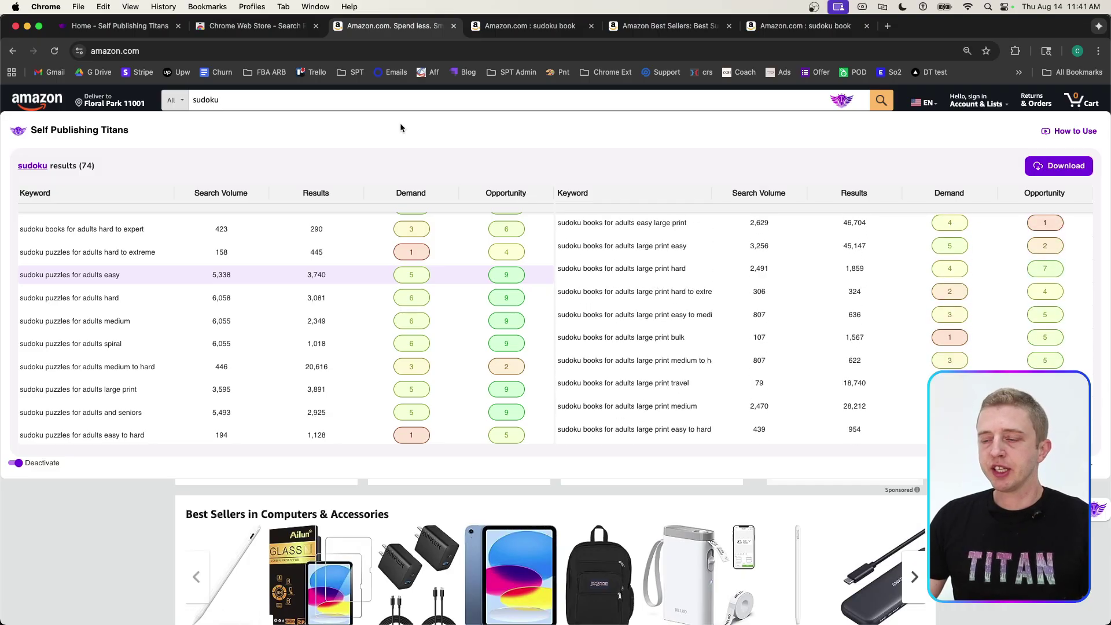
scroll(297, 327, "up", 5)
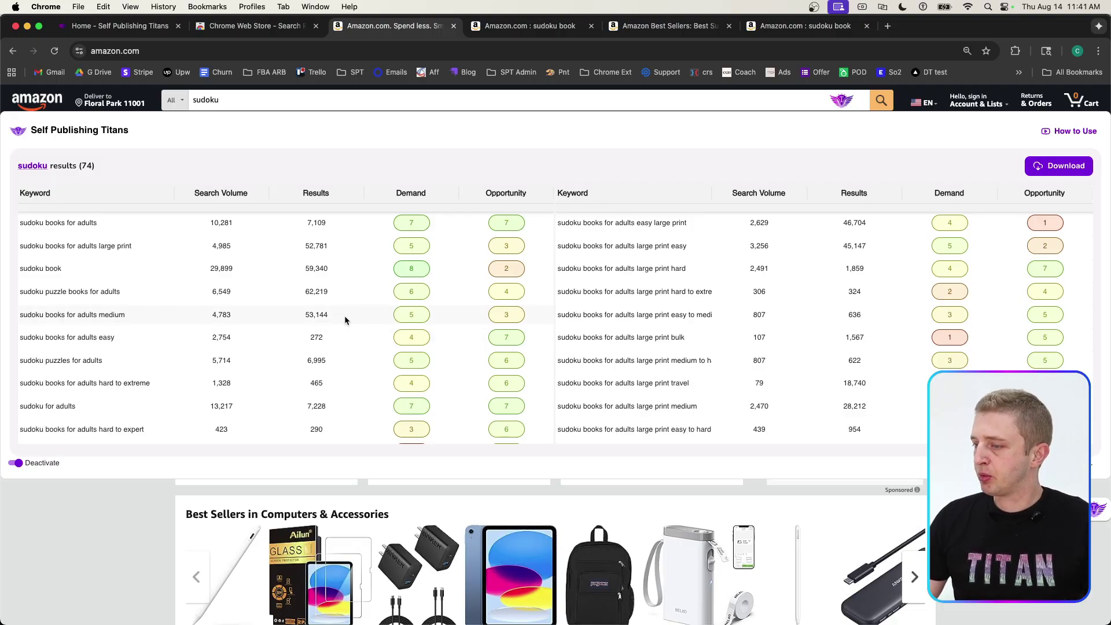
scroll(210, 281, "down", 5)
scroll(209, 281, "up", 5)
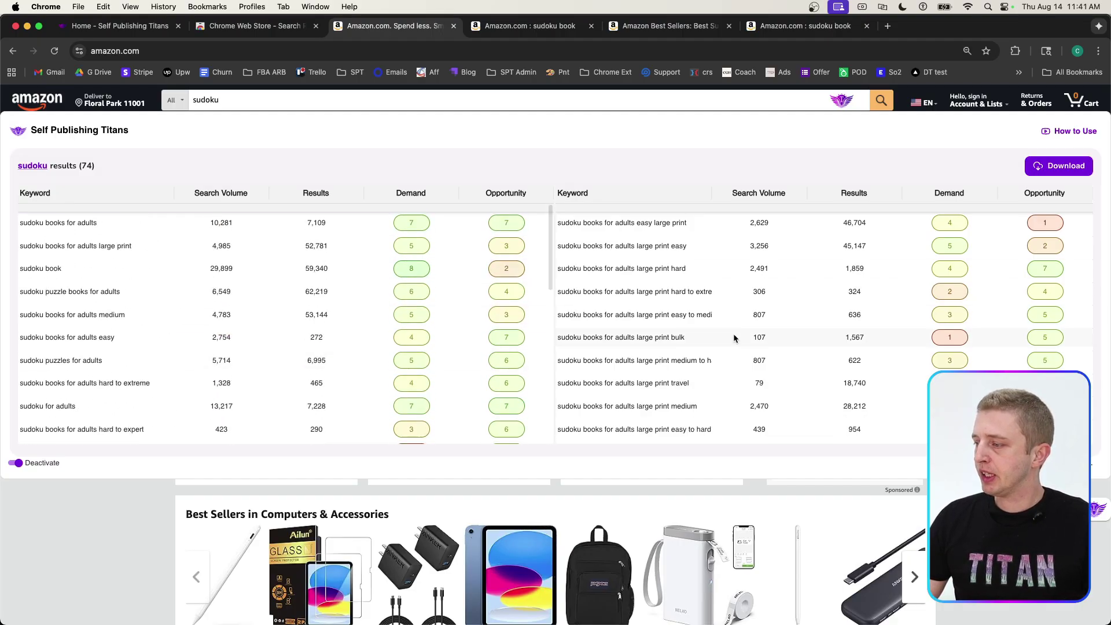
scroll(683, 312, "down", 5)
scroll(682, 313, "up", 5)
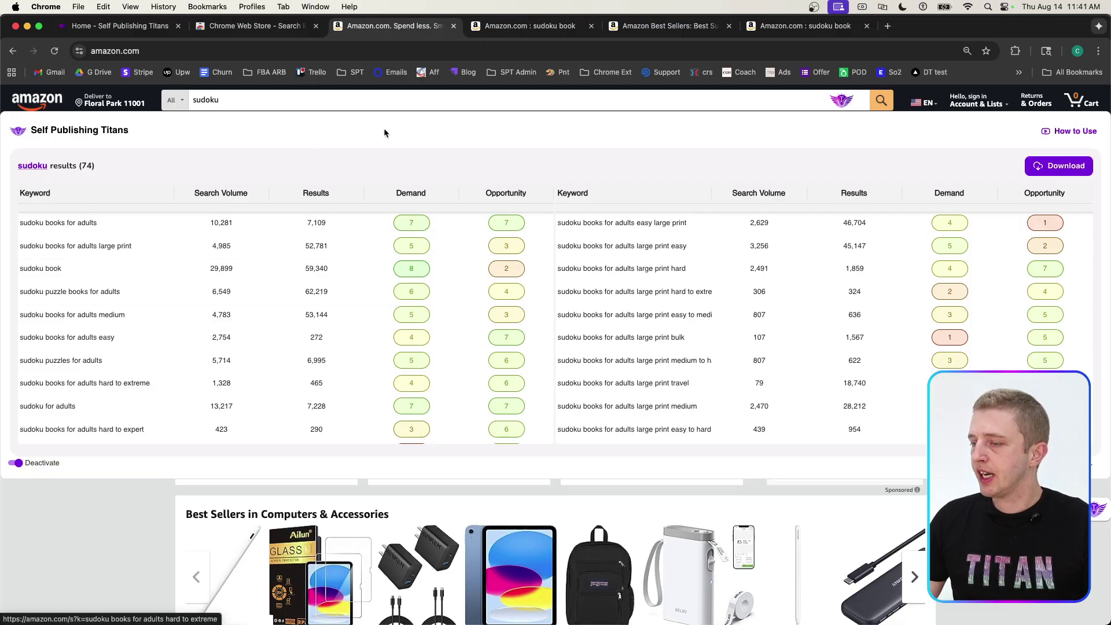
left_click(507, 36)
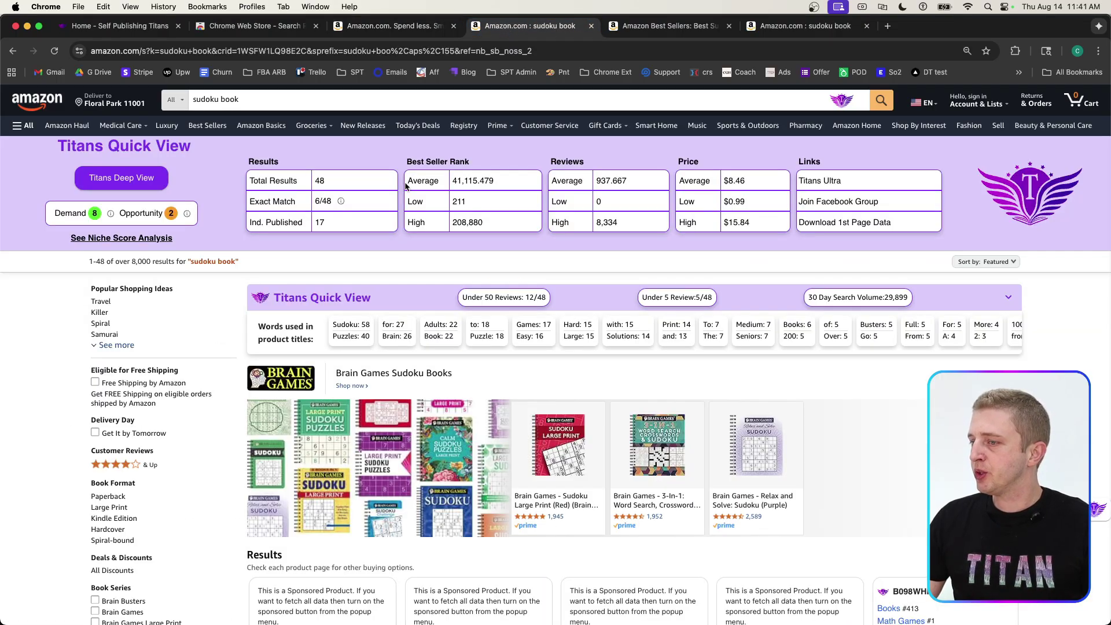
scroll(266, 315, "down", 10)
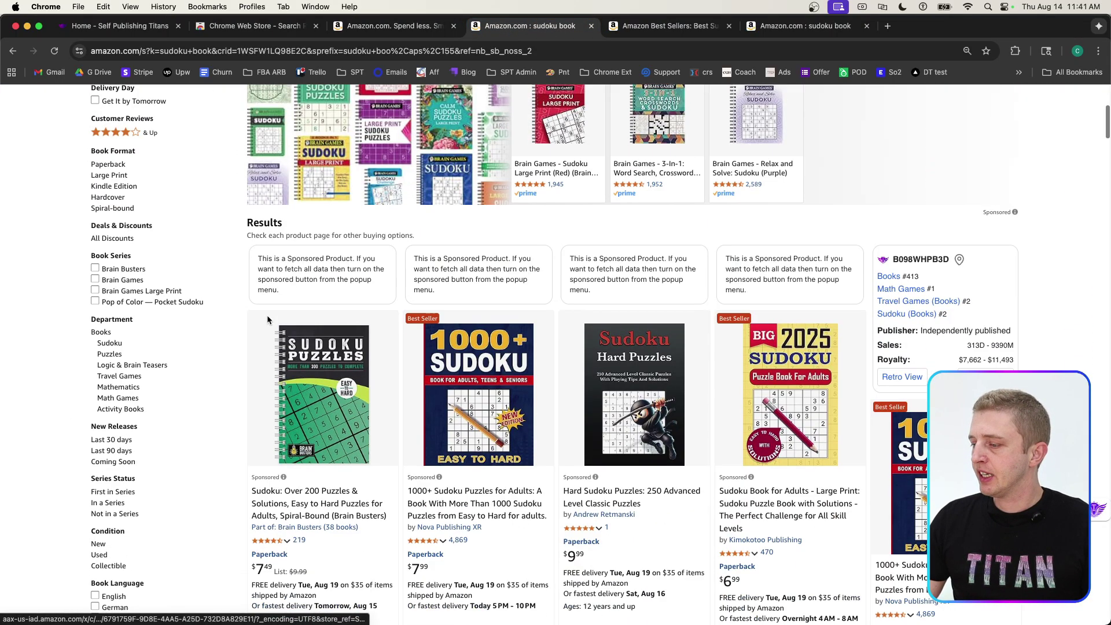
scroll(267, 314, "down", 3)
scroll(266, 314, "up", 15)
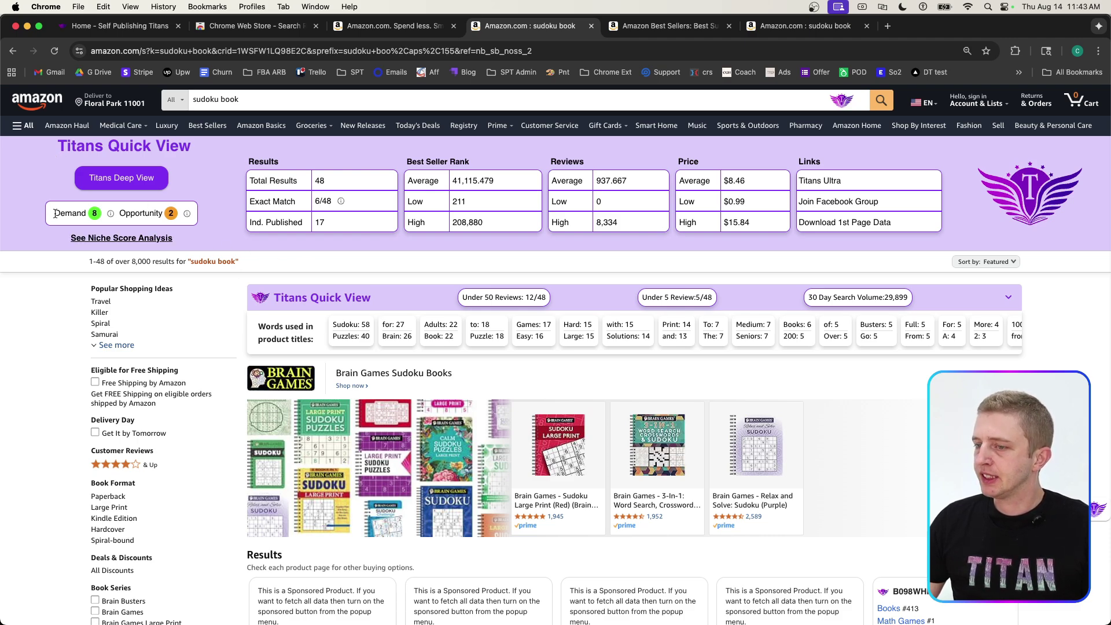
mouse_move(187, 214)
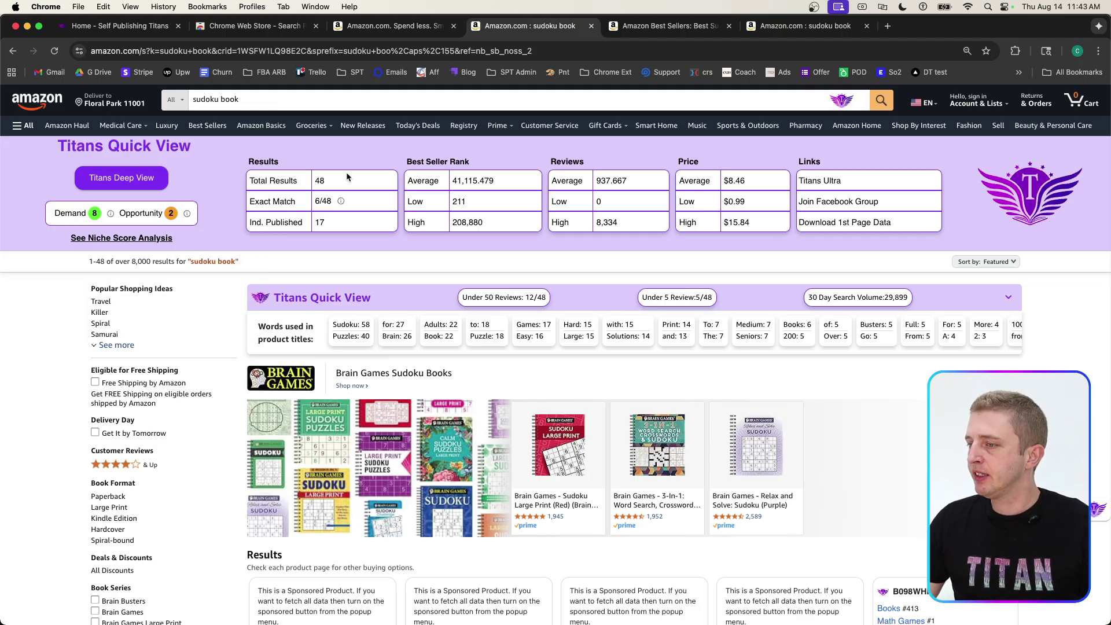
left_click_drag(332, 184, 315, 180)
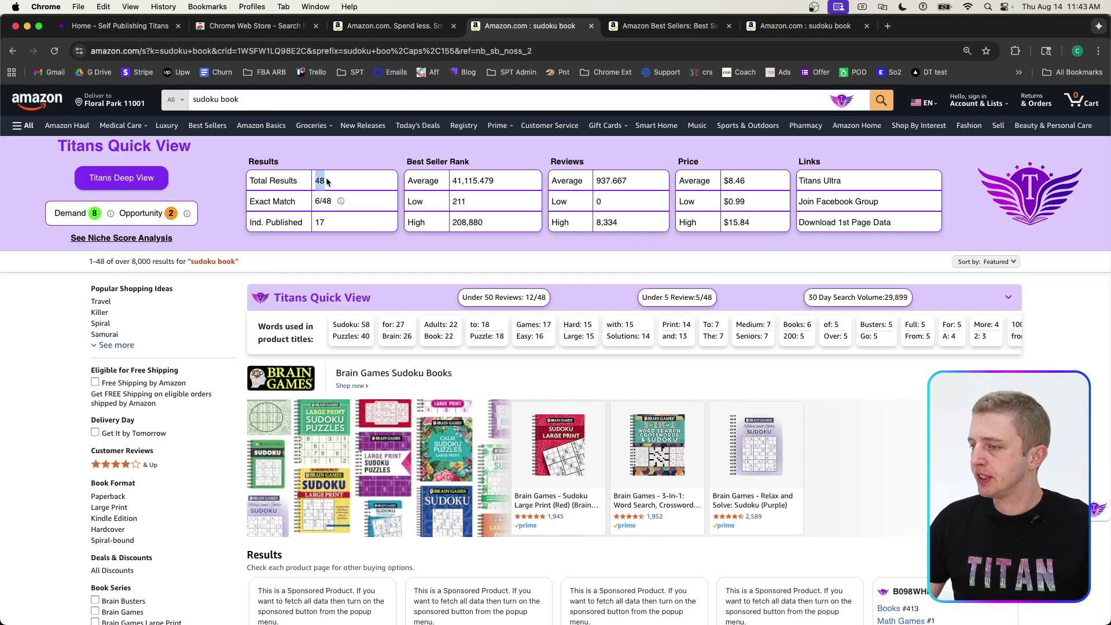
left_click(328, 184)
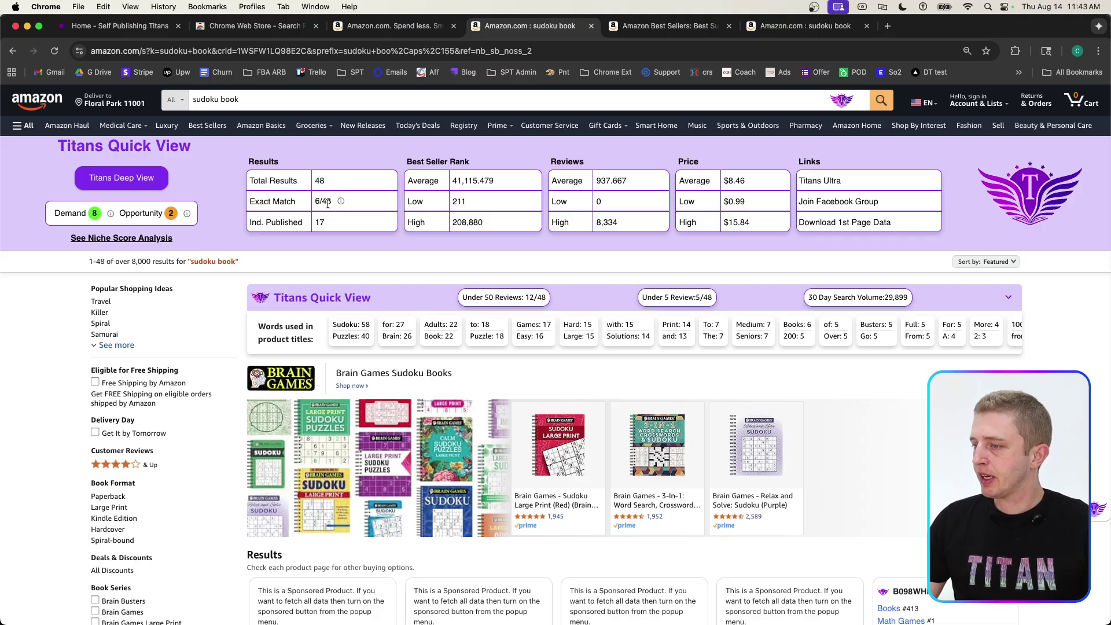
left_click_drag(333, 200, 317, 199)
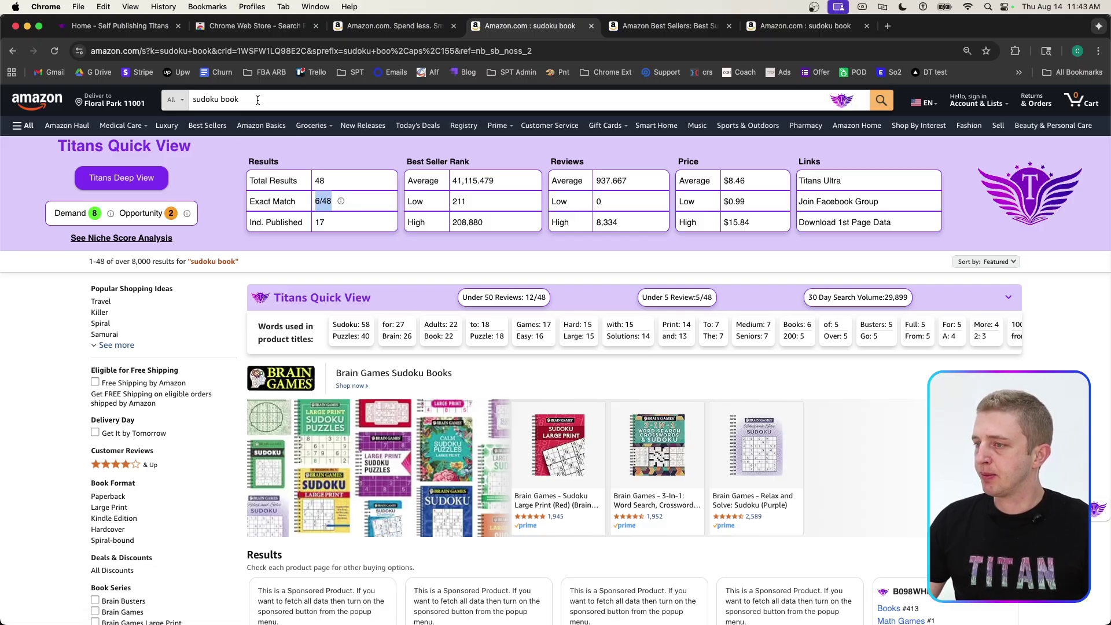
left_click(325, 199)
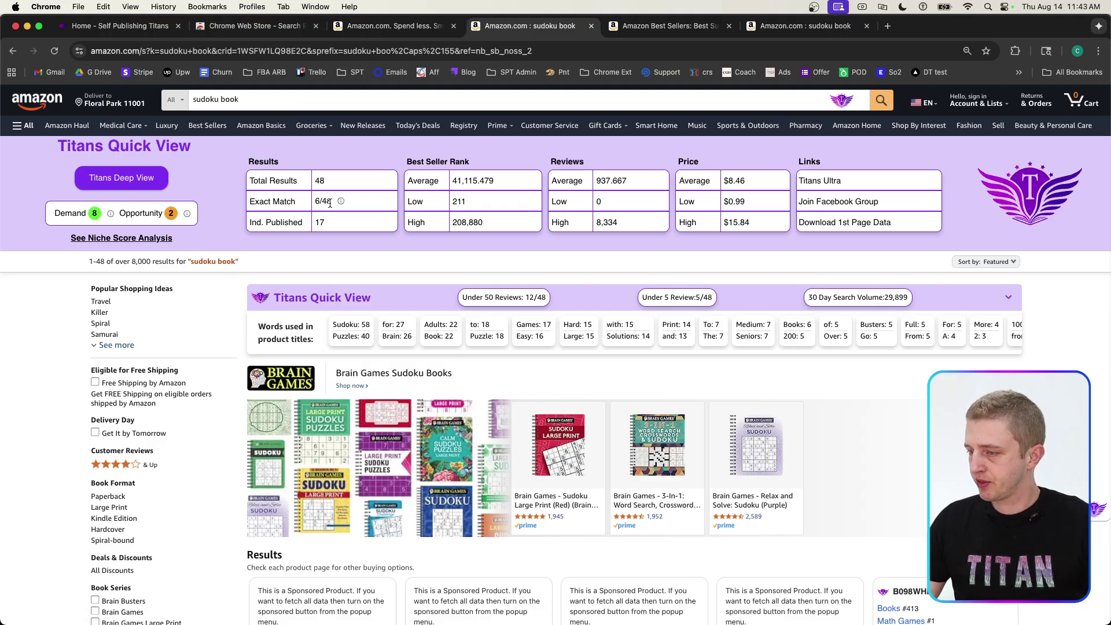
left_click_drag(249, 222, 322, 223)
left_click(325, 225)
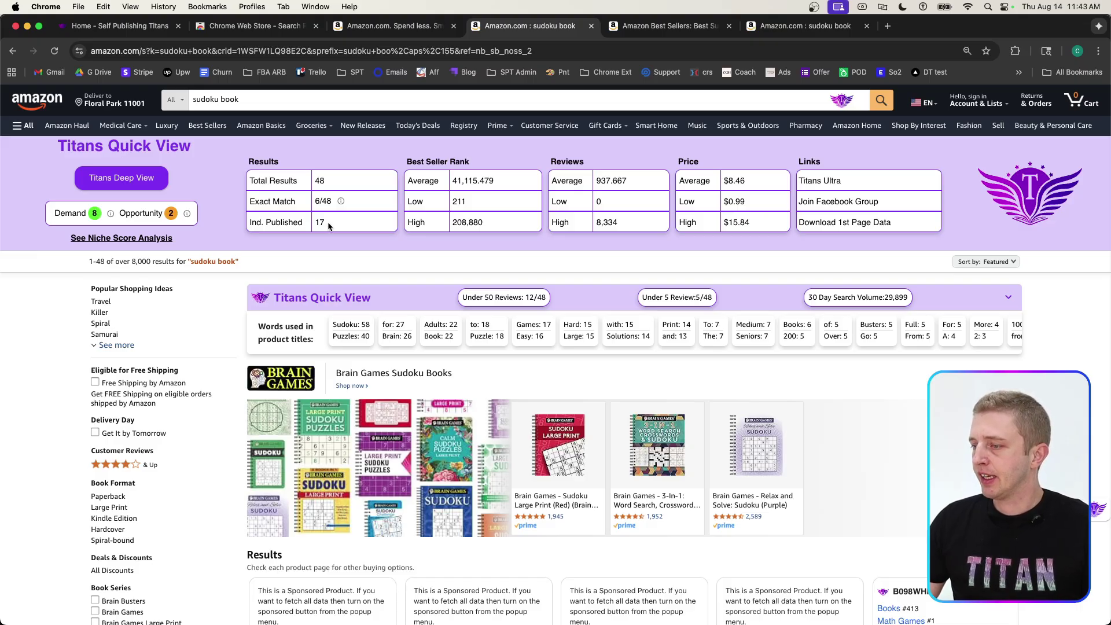
double_click(316, 222)
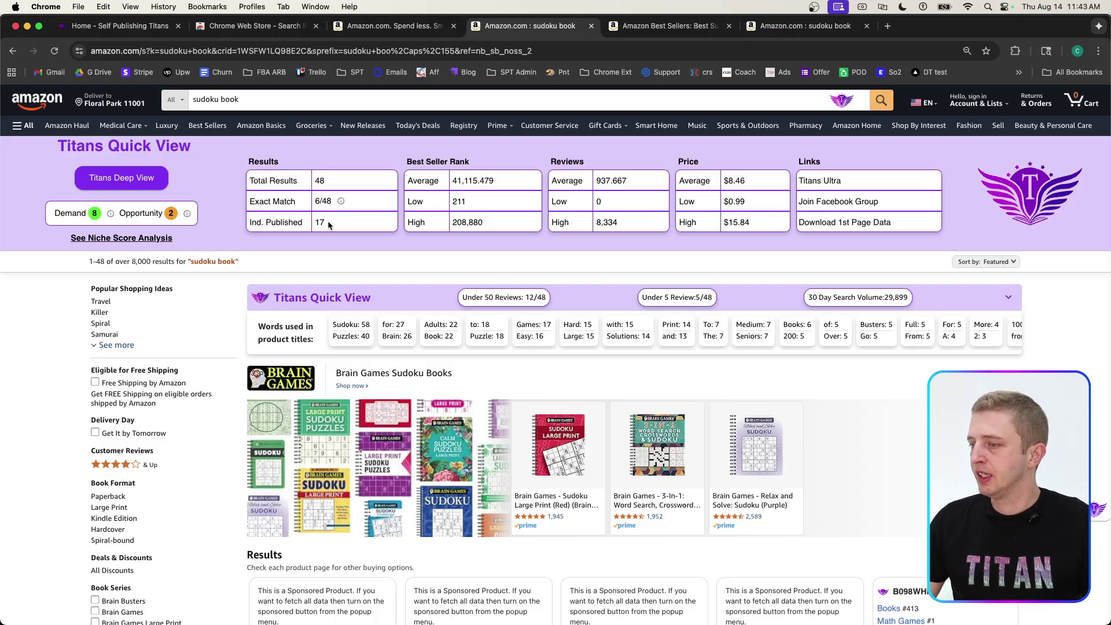
double_click(330, 223)
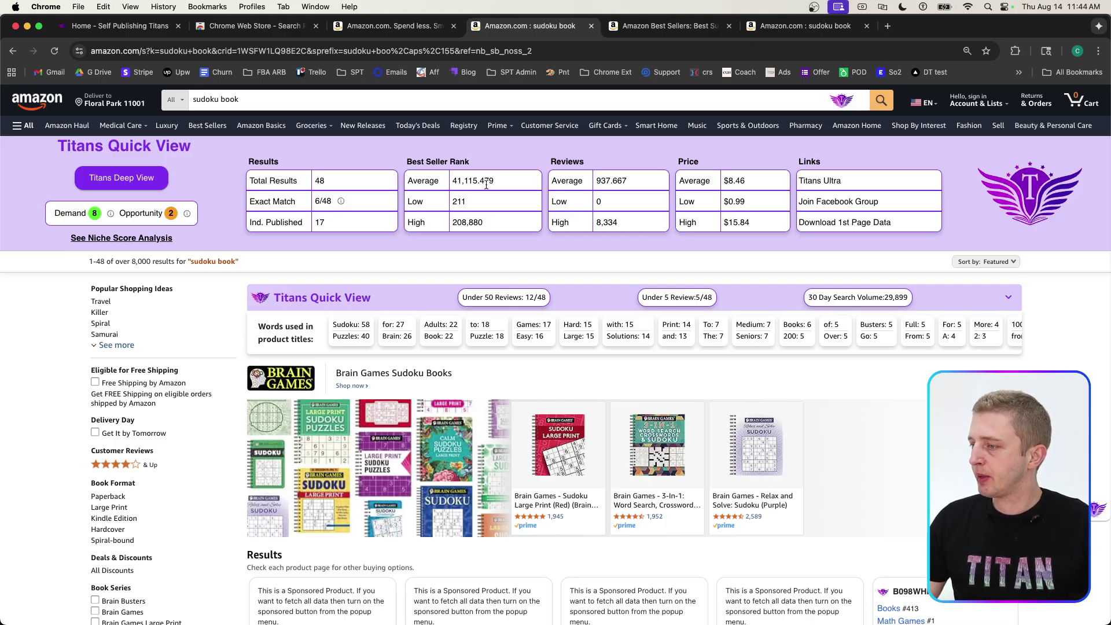
left_click_drag(499, 178, 454, 179)
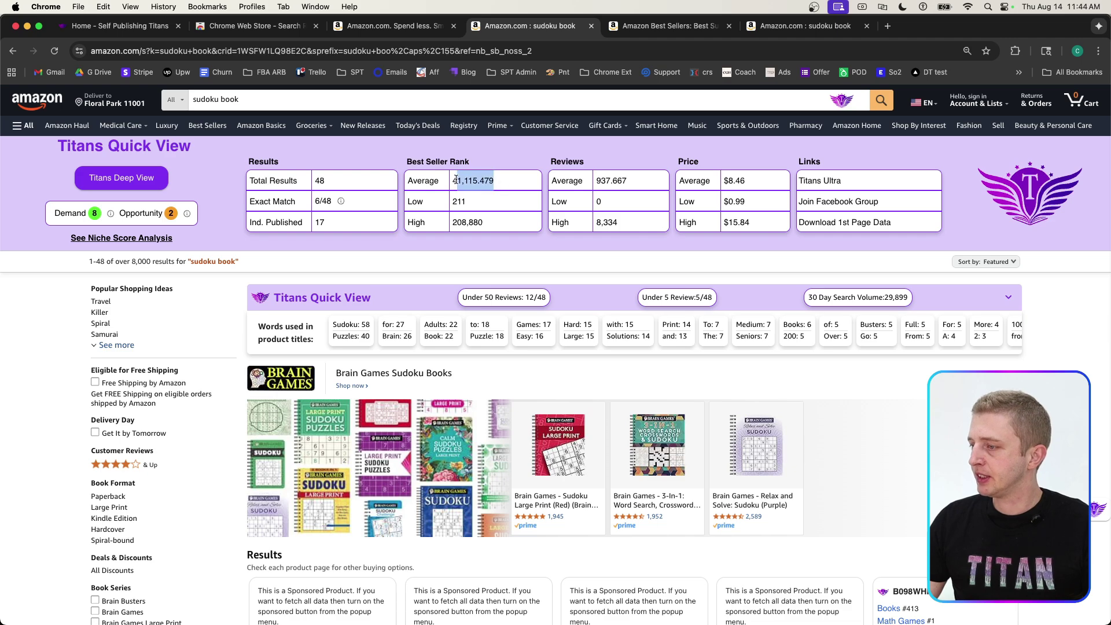
left_click(493, 212)
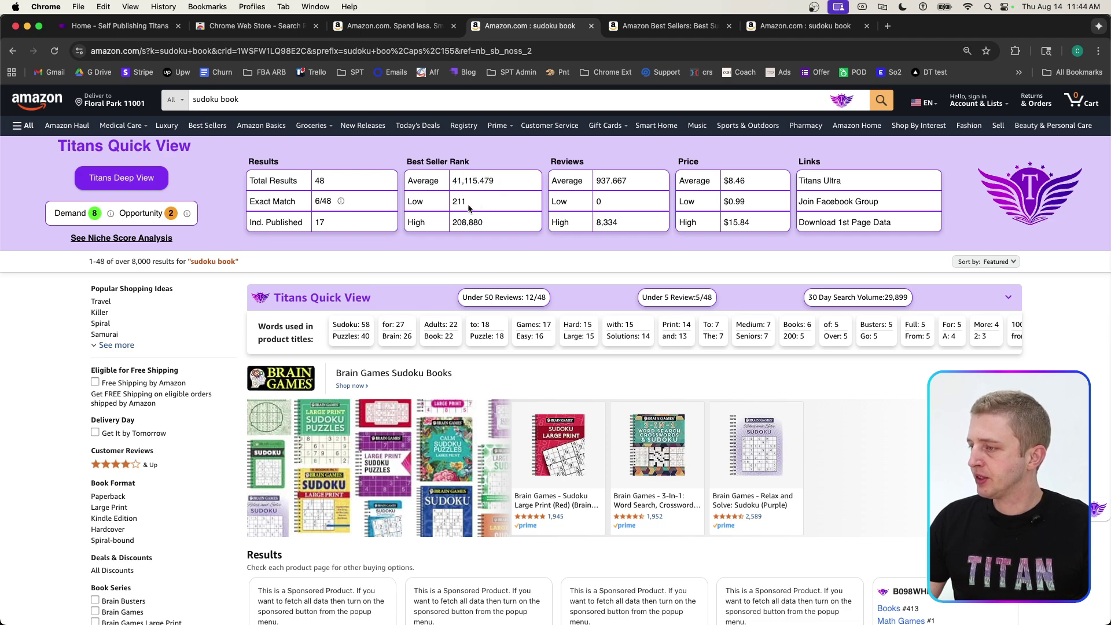
left_click_drag(470, 202, 450, 224)
left_click(493, 225)
left_click(496, 227)
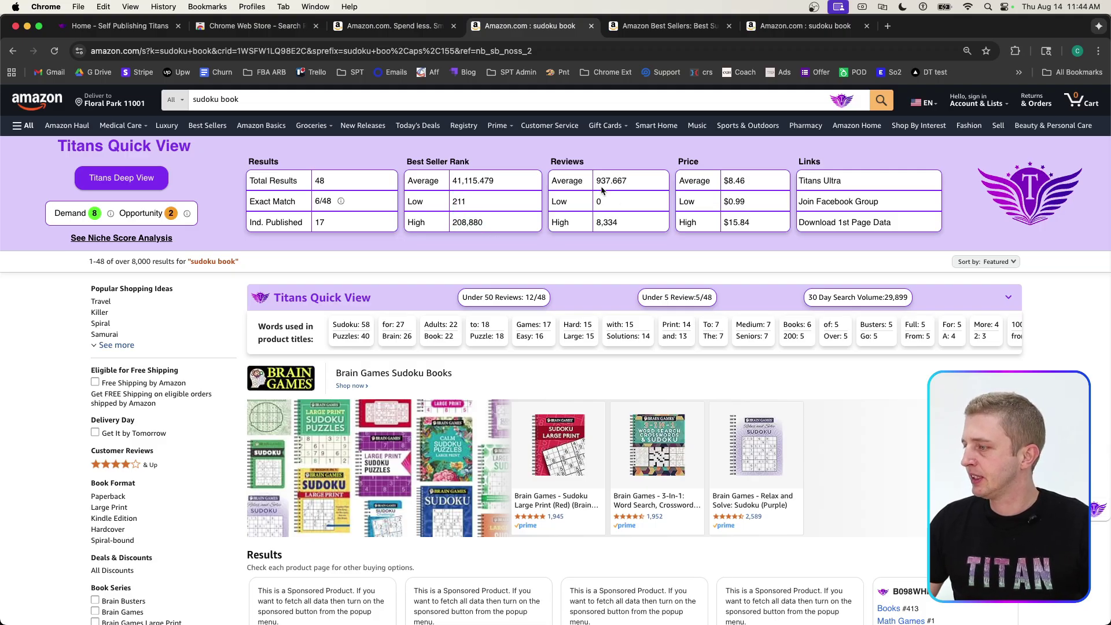
left_click_drag(597, 180, 614, 182)
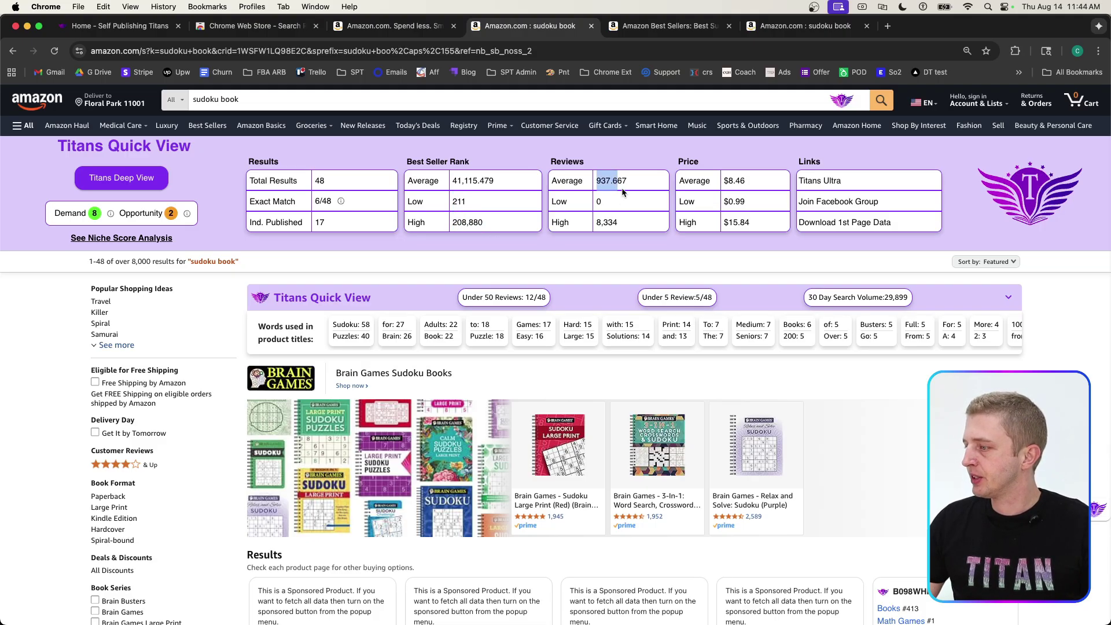
left_click(625, 220)
left_click_drag(625, 221, 596, 223)
left_click(630, 227)
scroll(877, 474, "down", 3)
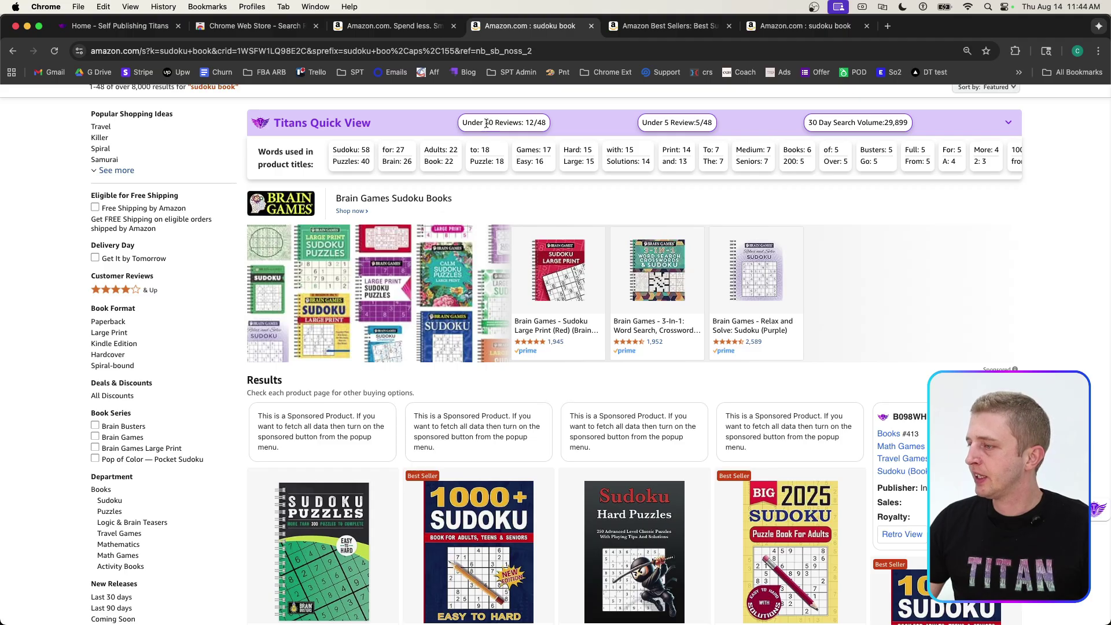
left_click_drag(484, 123, 546, 126)
left_click(546, 127)
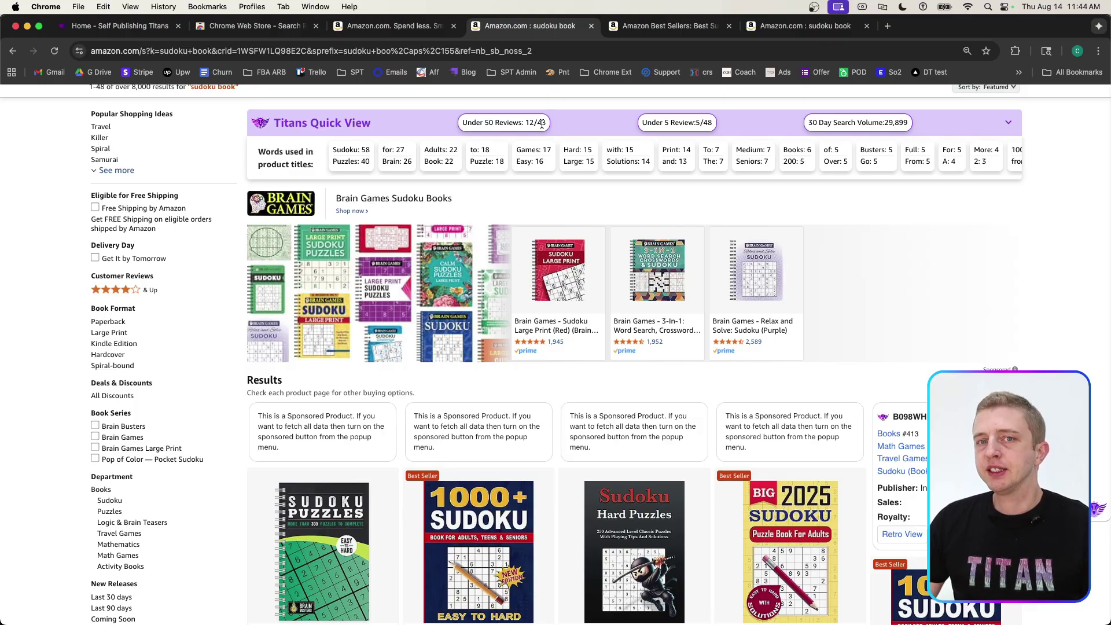
left_click_drag(714, 123, 664, 123)
left_click(665, 123)
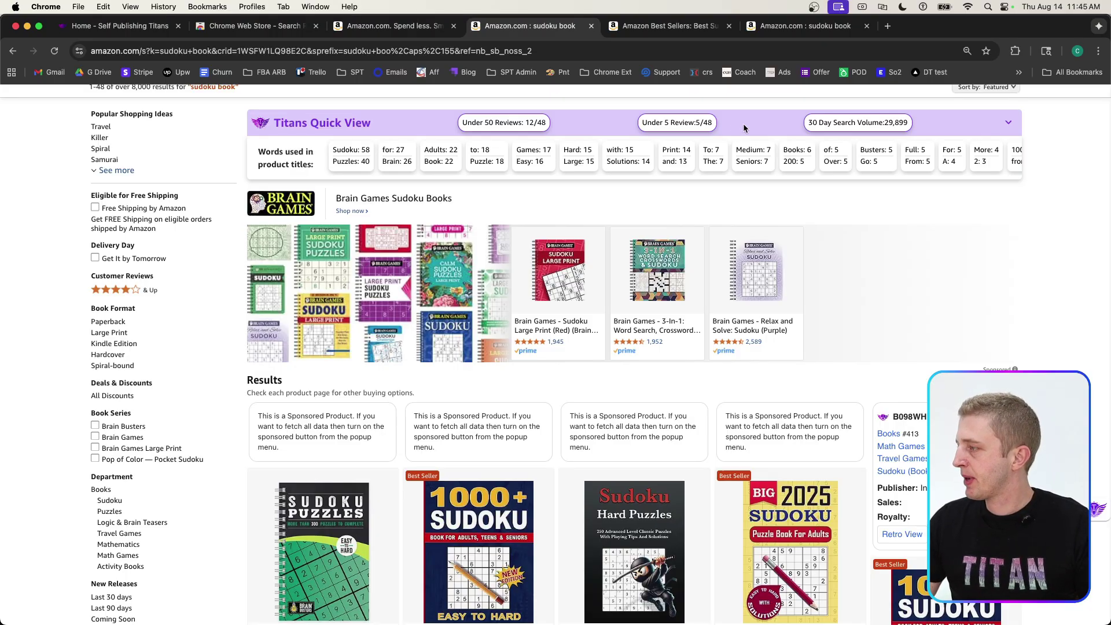
Scroll to the Titans data cards and highlight title word counts, first book's ASIN, rank and sales range.
scroll(521, 174, "down", 1)
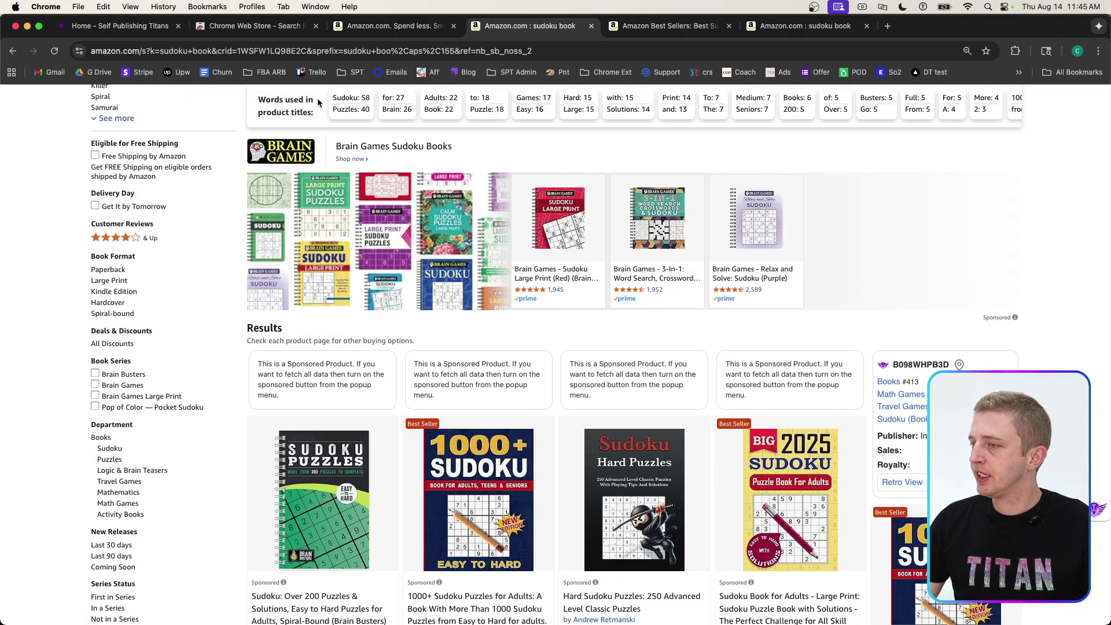
left_click_drag(332, 96, 416, 114)
left_click(416, 114)
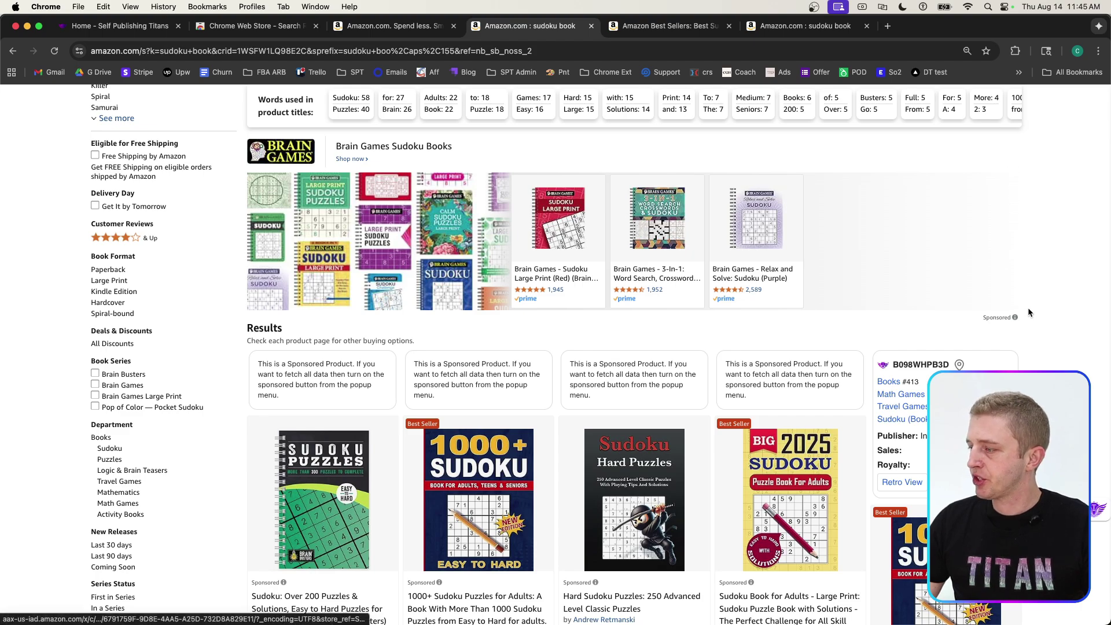
scroll(1028, 307, "down", 15)
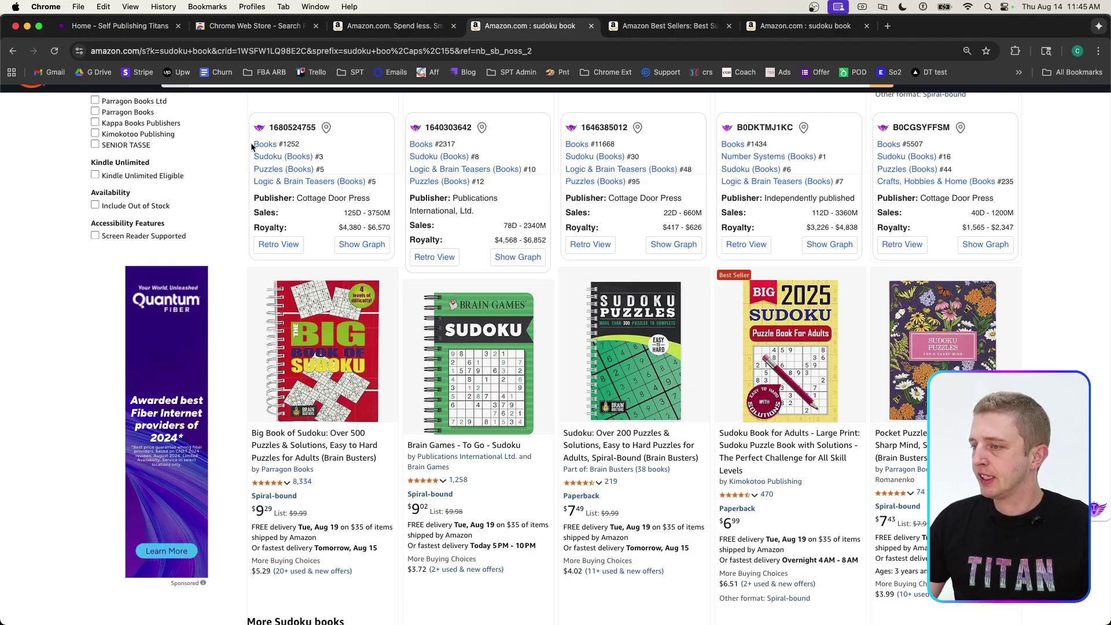
left_click_drag(298, 143, 245, 141)
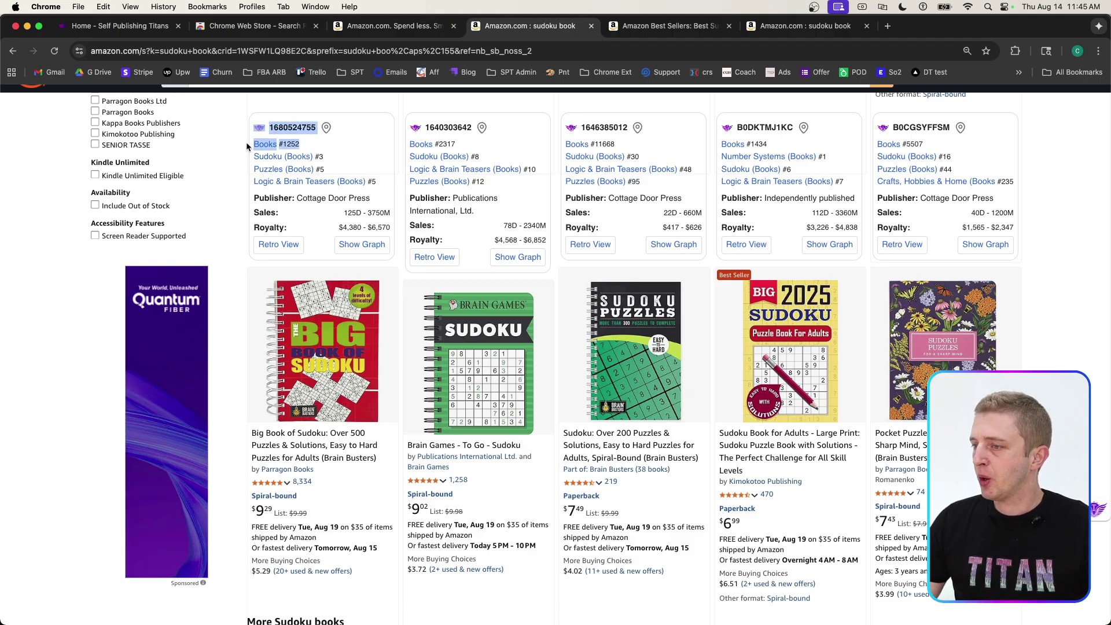
left_click(245, 141)
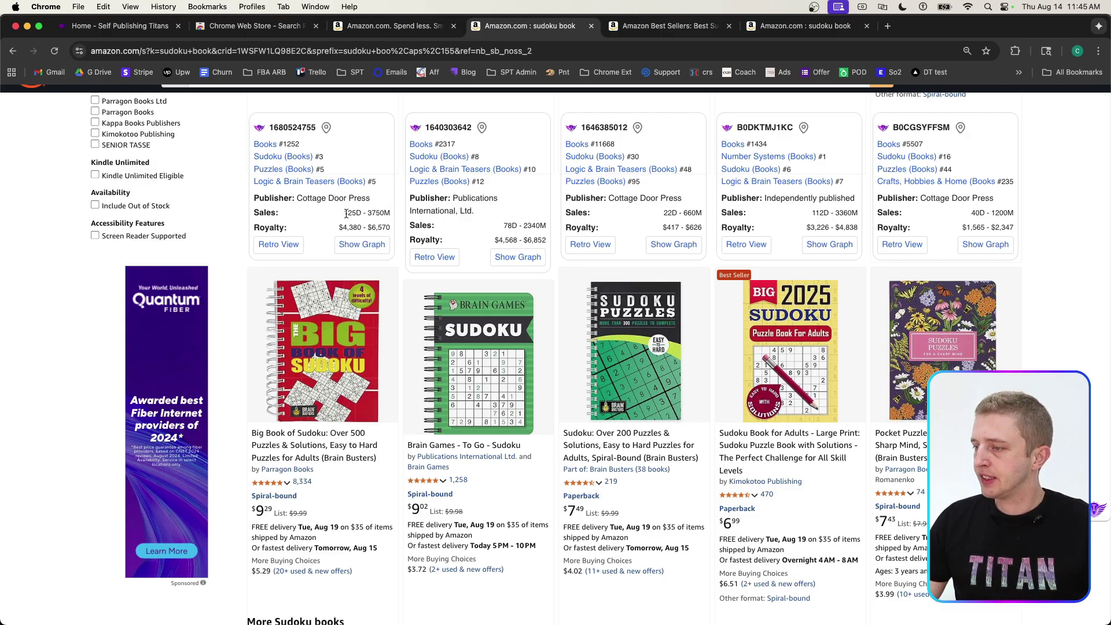
left_click_drag(343, 213, 390, 227)
left_click(336, 229)
left_click(354, 225)
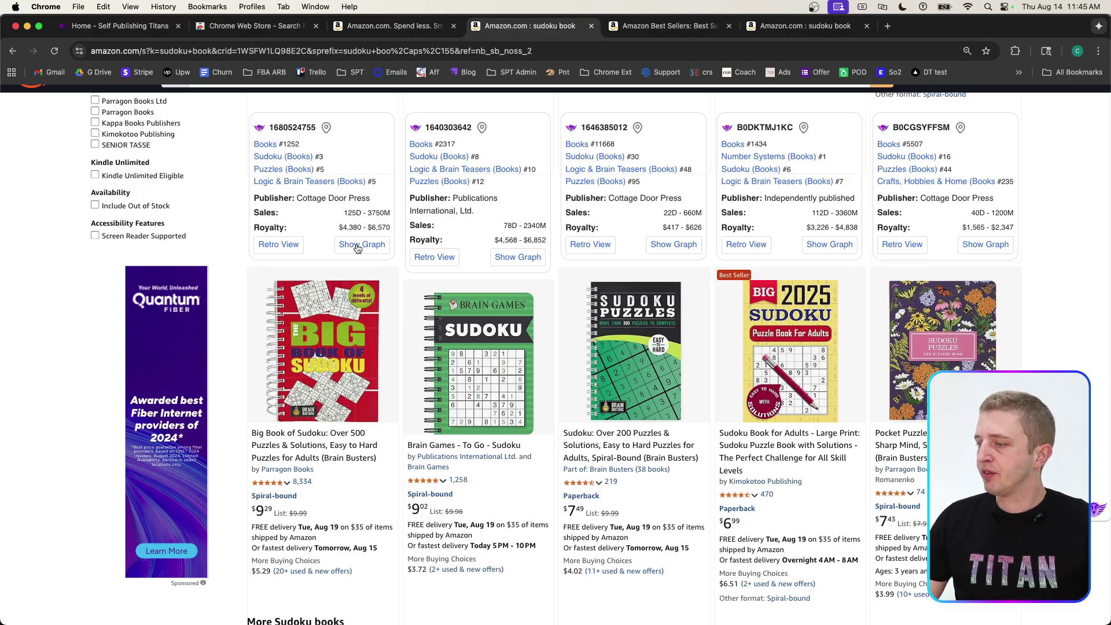
left_click(355, 246)
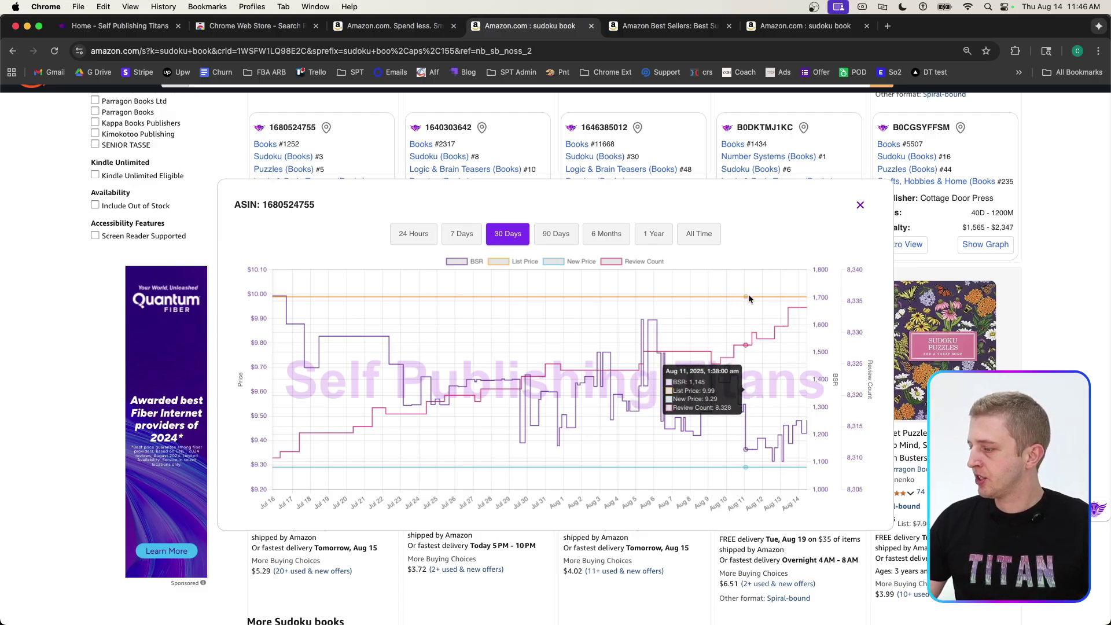
left_click(655, 237)
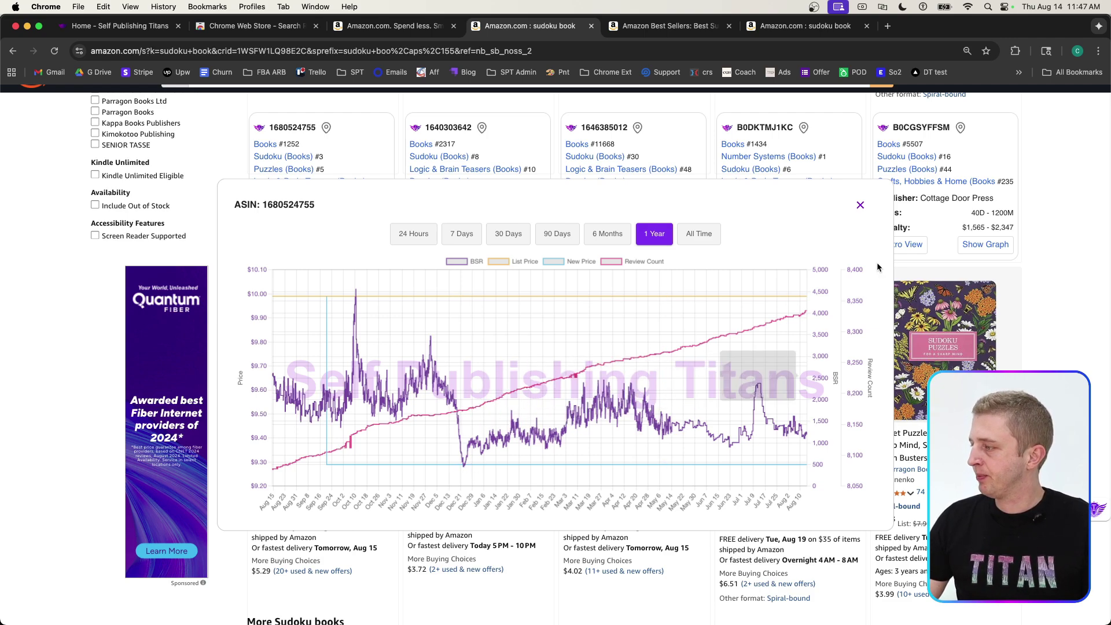
left_click(859, 205)
Switch to the Amazon Best Sellers tab and highlight its Best Sellers Rank summary.
scroll(862, 331, "up", 2)
key("ctrl+Tab")
scroll(450, 360, "down", 4)
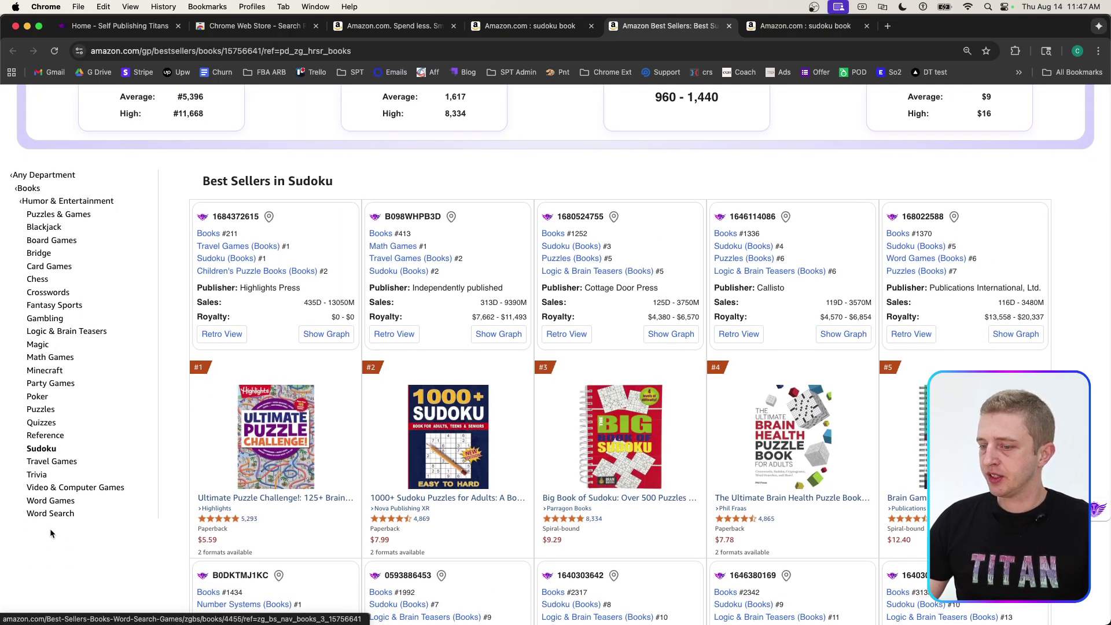
scroll(466, 231, "up", 4)
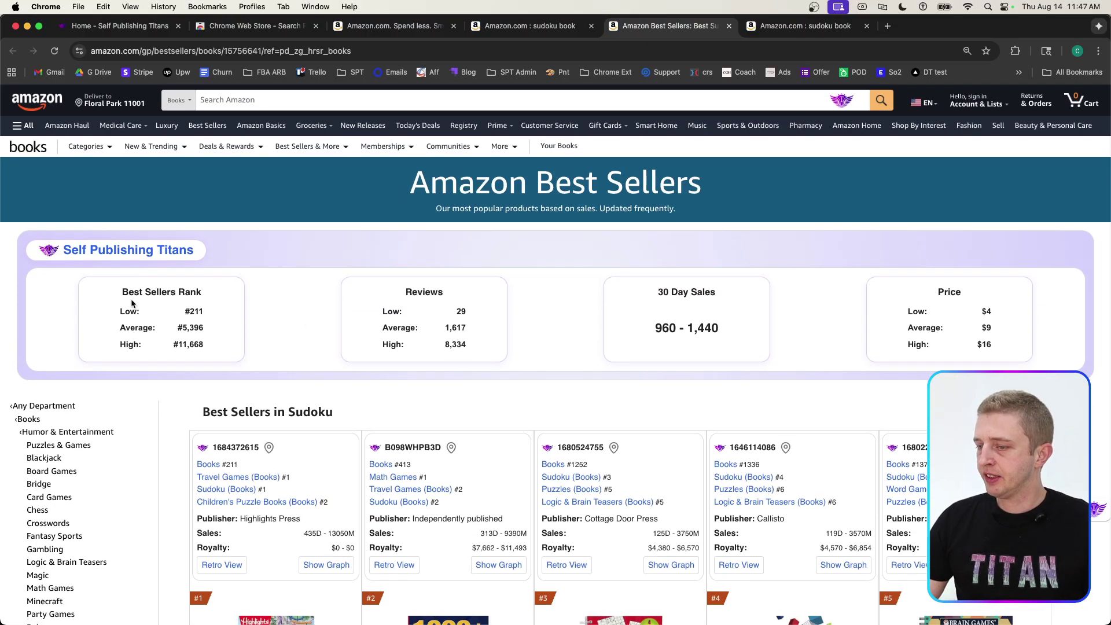
left_click_drag(123, 292, 223, 294)
left_click(227, 298)
Highlight the Reviews summary, the 960 - 1,440 30-day sales range and the Price summary.
scroll(193, 362, "down", 1)
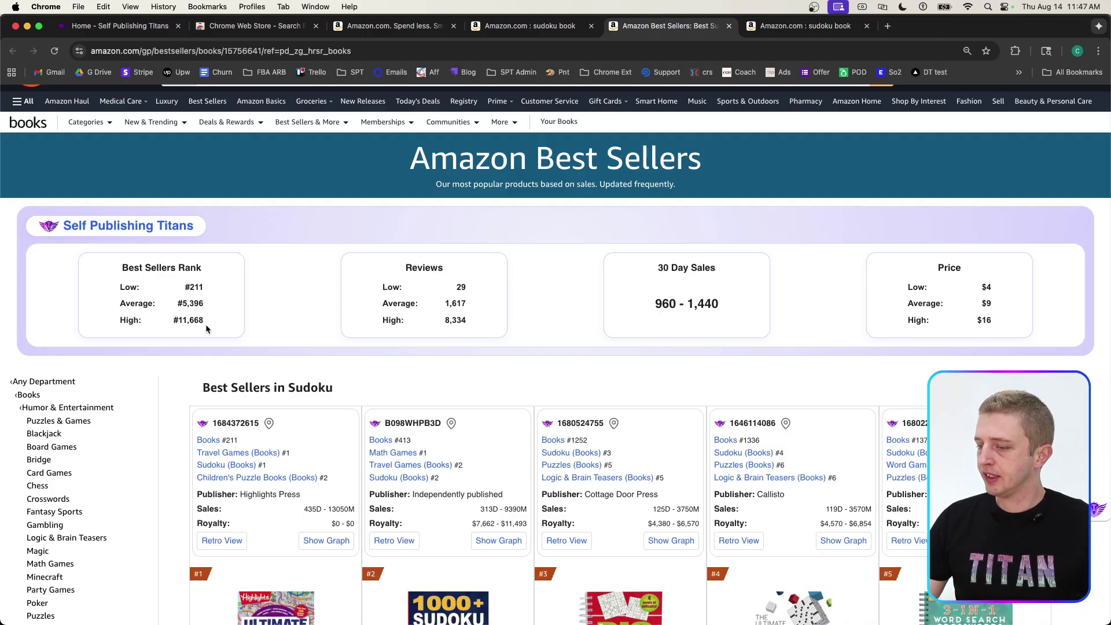
left_click_drag(475, 312, 391, 263)
left_click(399, 278)
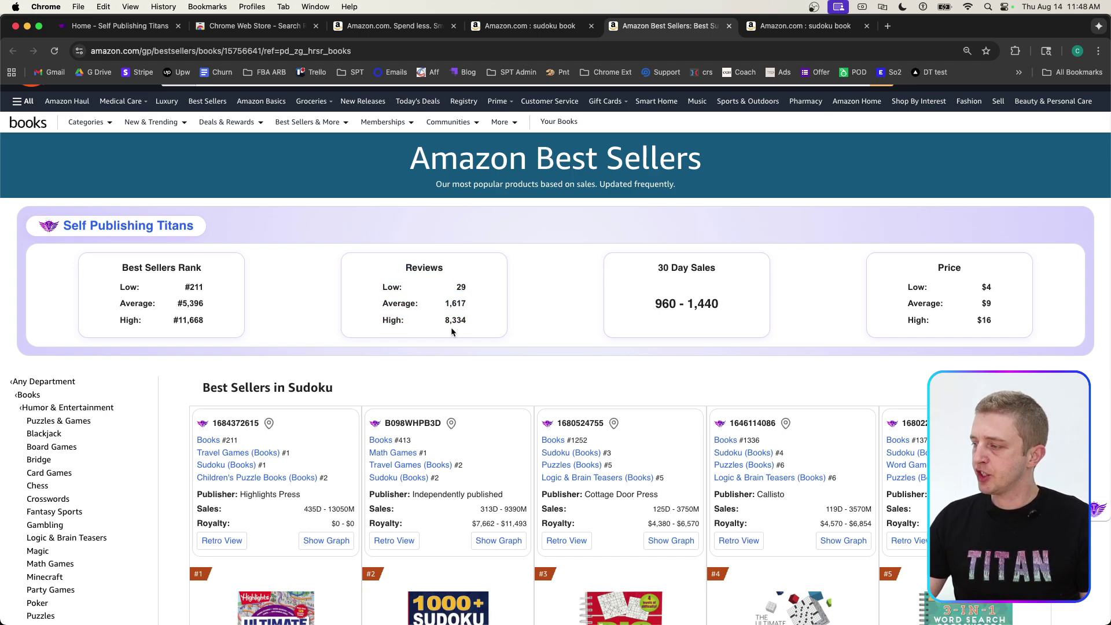
left_click_drag(734, 307, 644, 256)
left_click(644, 256)
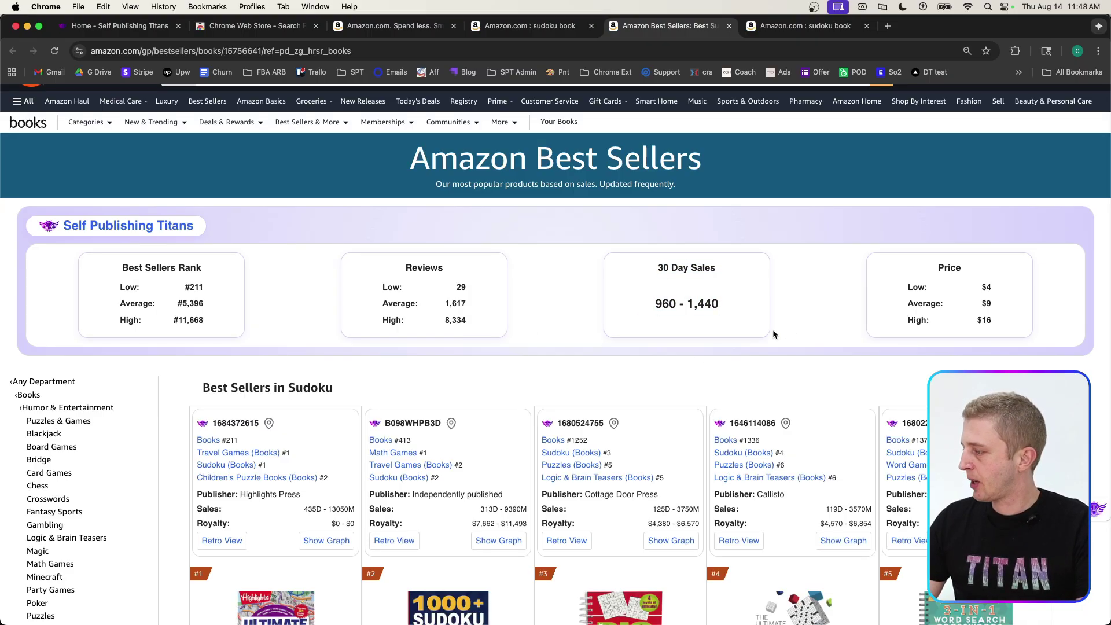
left_click_drag(932, 277, 1009, 347)
left_click(1008, 347)
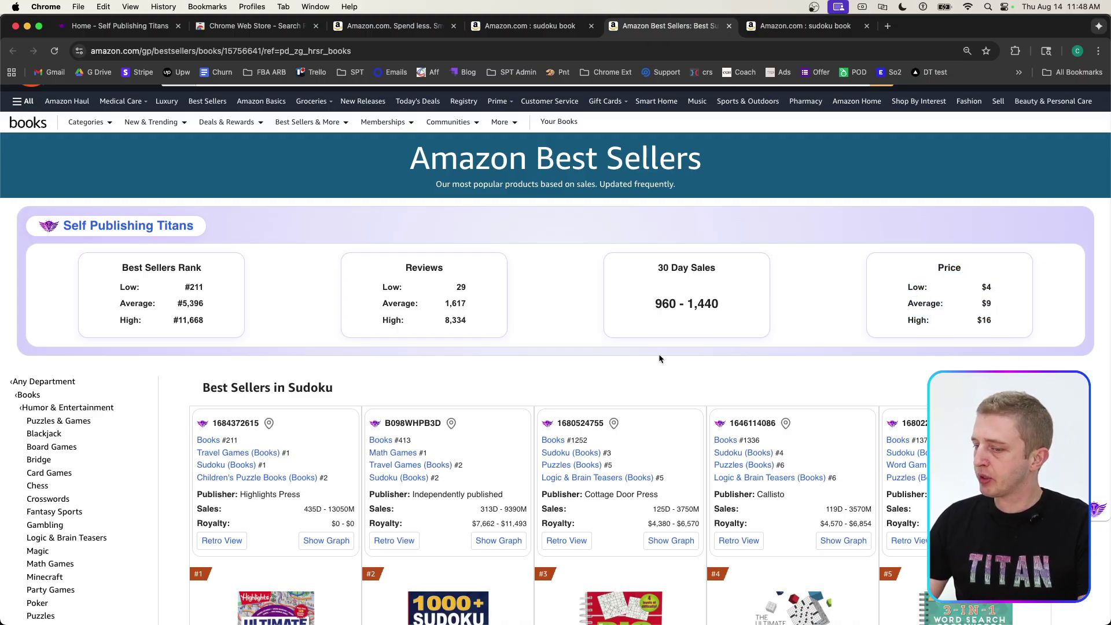
Highlight the publishers: Independently published and Highlights Press for the top books.
scroll(595, 367, "down", 5)
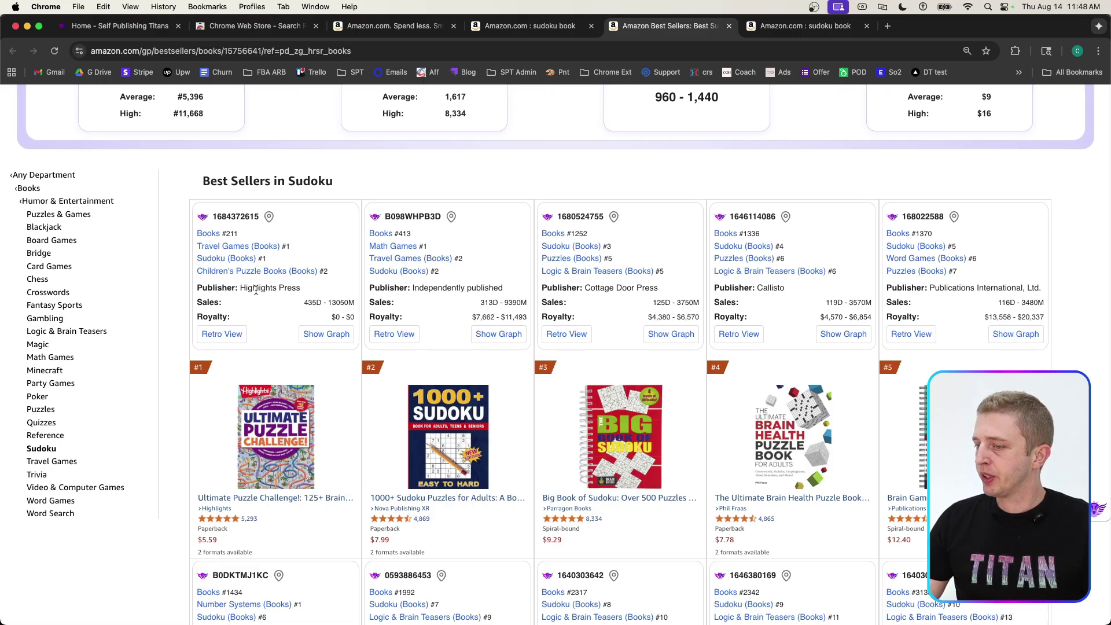
left_click_drag(411, 288, 503, 288)
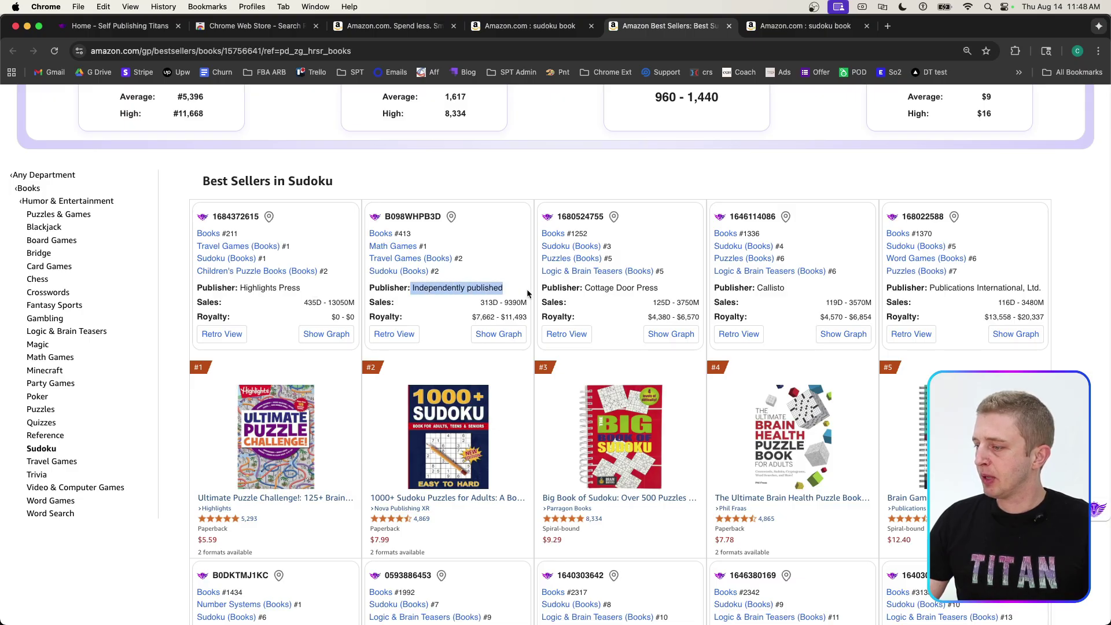
left_click_drag(300, 289, 350, 317)
left_click(347, 318)
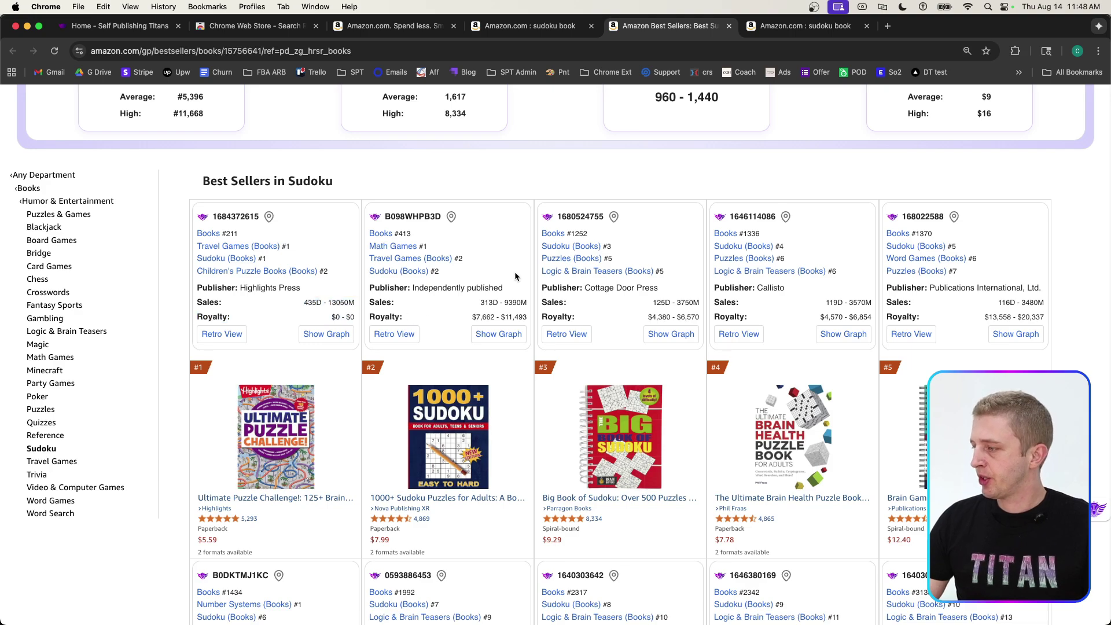
scroll(515, 272, "up", 5)
key("ctrl+Tab")
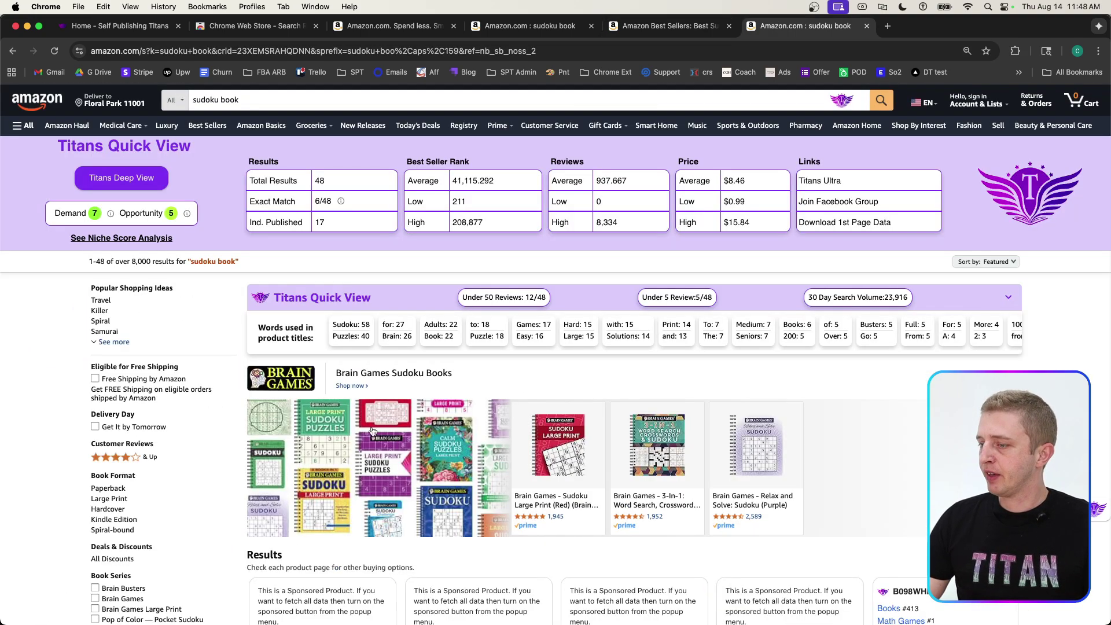
scroll(372, 431, "down", 20)
scroll(372, 431, "up", 20)
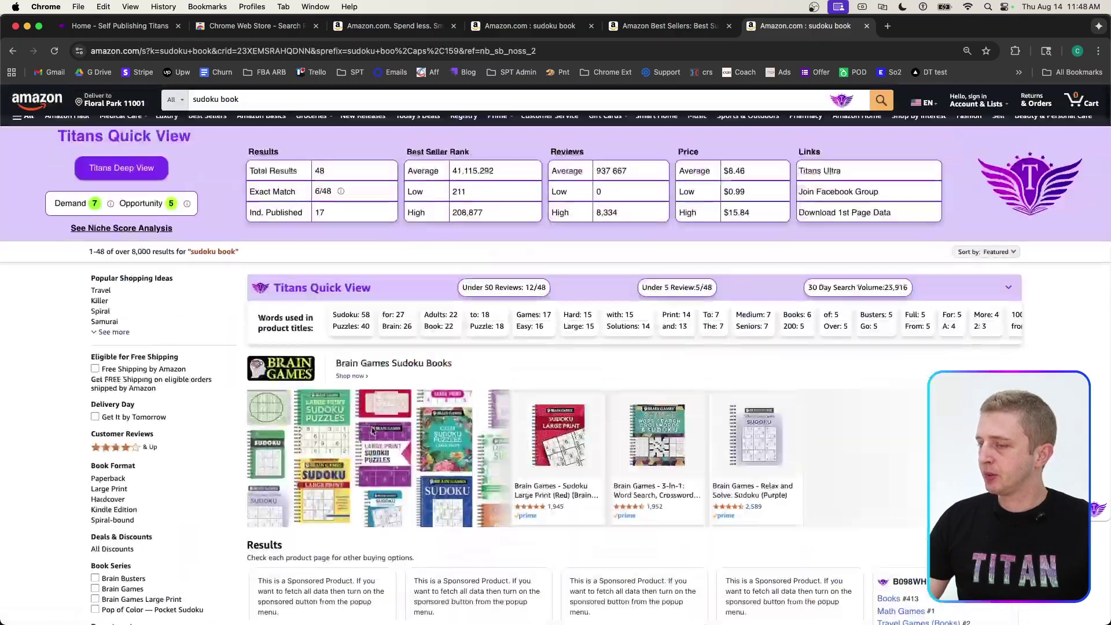
scroll(372, 431, "up", 1)
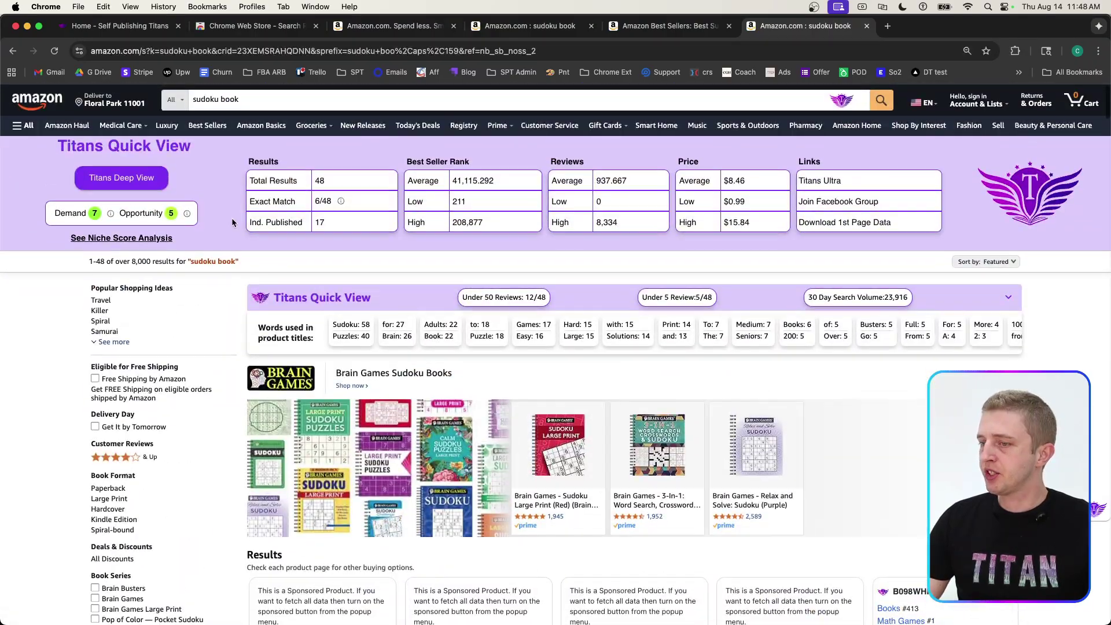
left_click(125, 180)
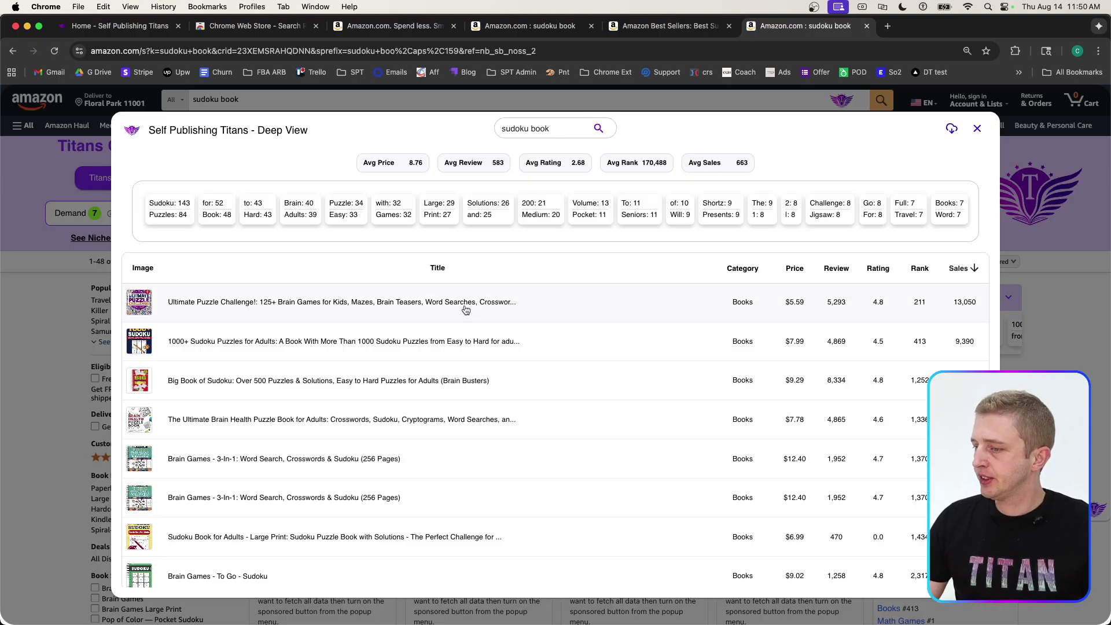
scroll(464, 310, "down", 10)
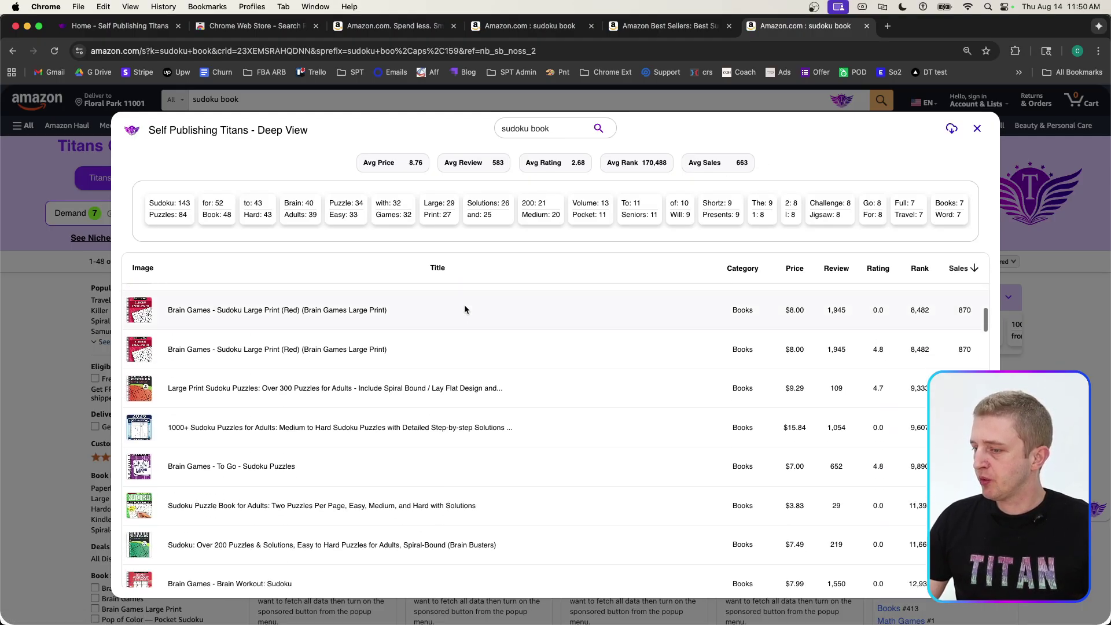
scroll(464, 304, "up", 12)
scroll(601, 378, "down", 1)
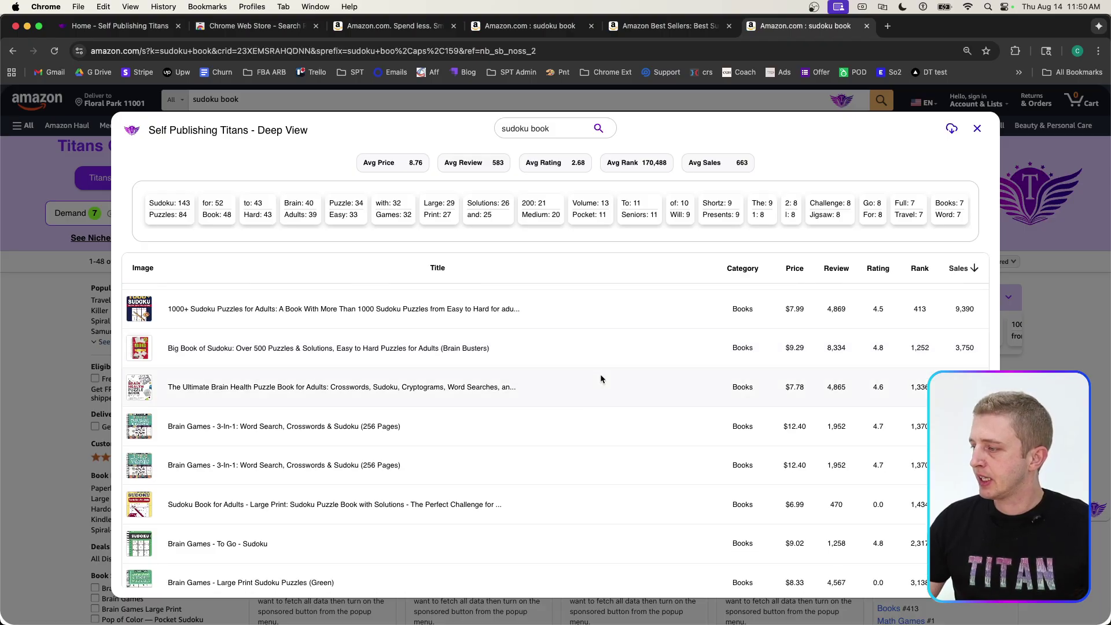
scroll(601, 379, "down", 3)
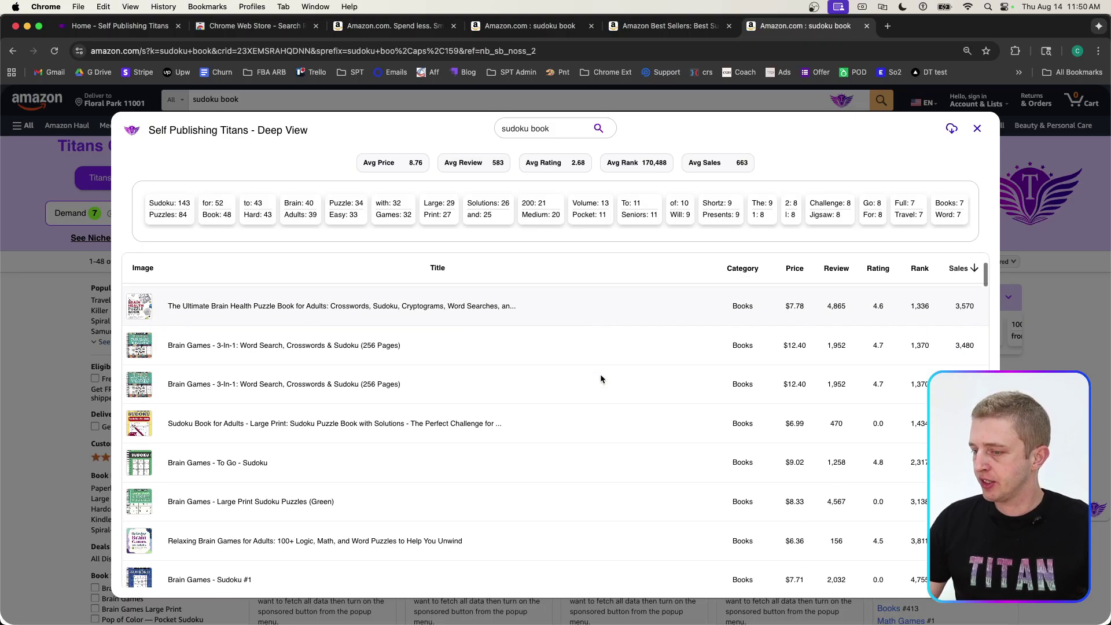
scroll(601, 379, "down", 7)
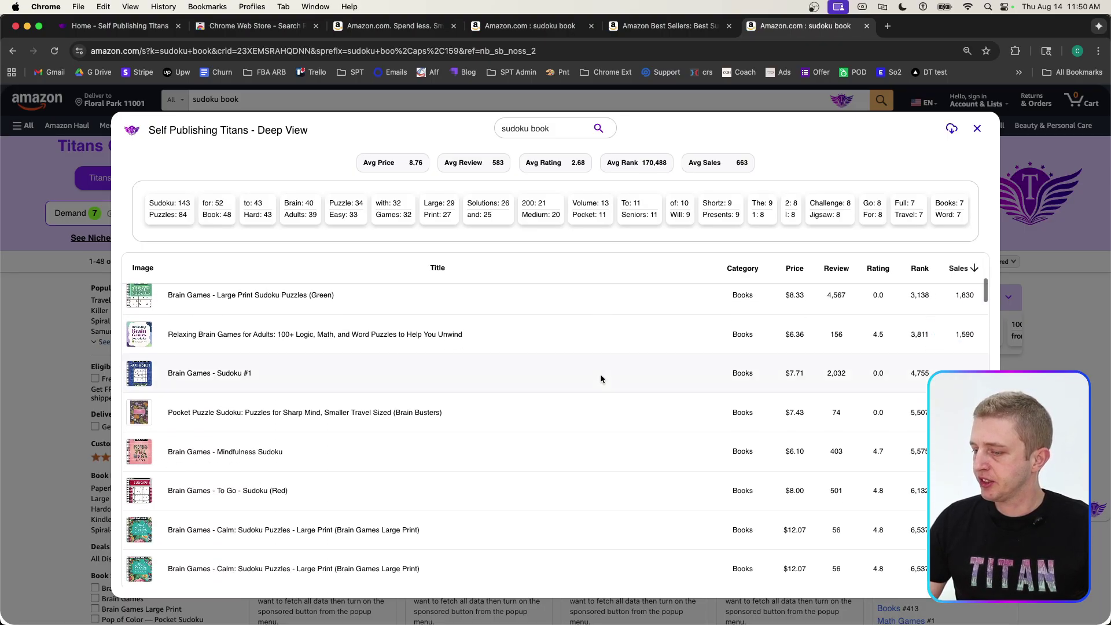
scroll(601, 379, "up", 10)
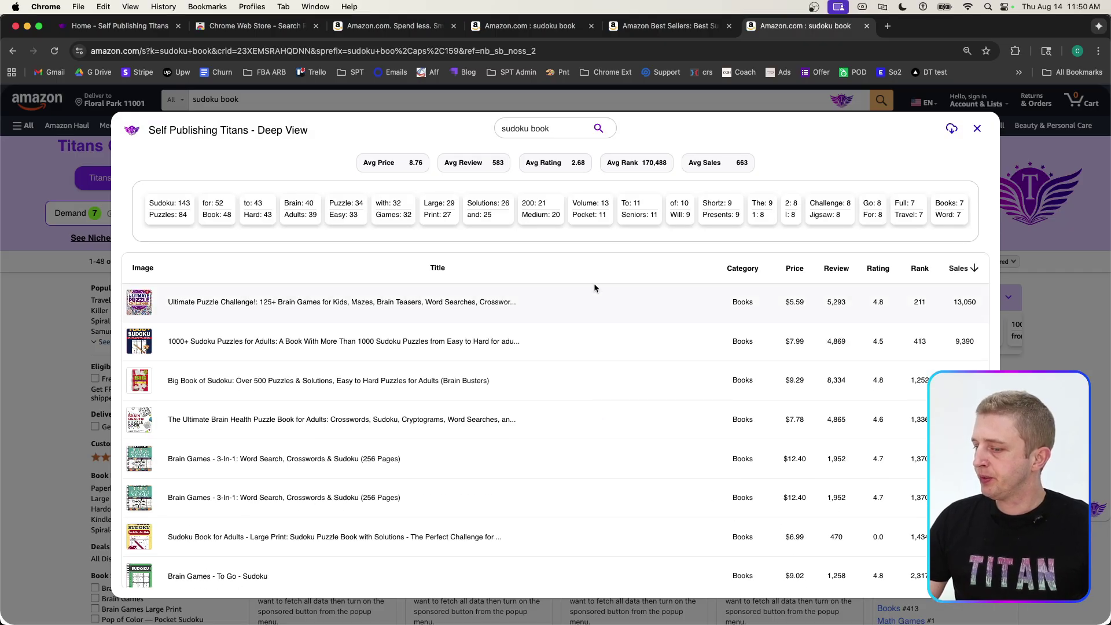
scroll(594, 282, "down", 5)
Close the Deep View table and return to the 74-keyword sudoku table tab.
left_click(977, 128)
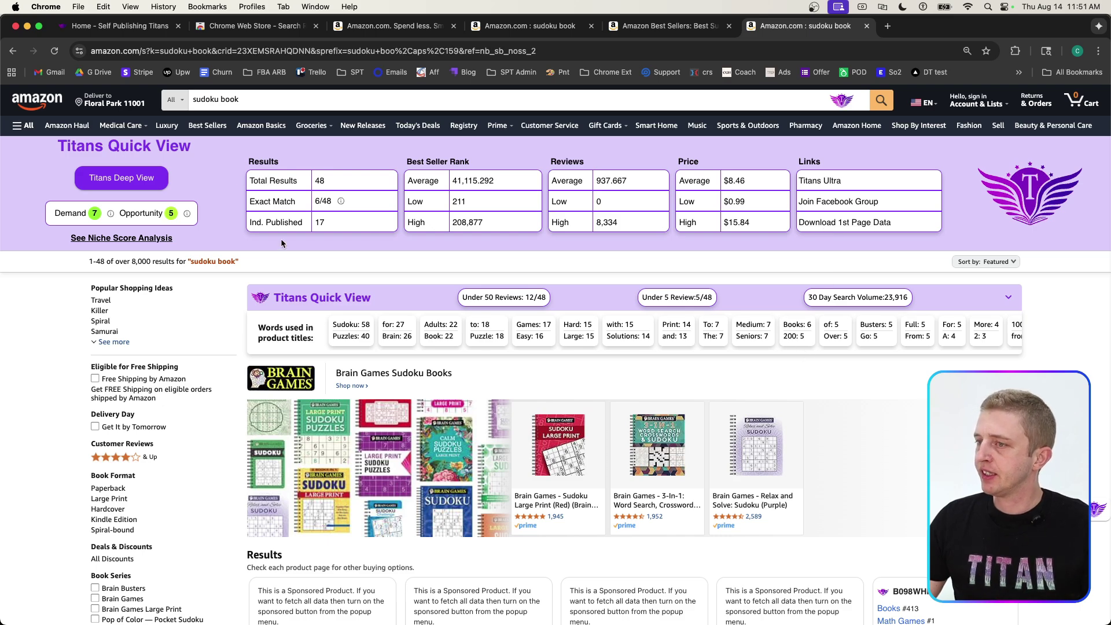
left_click(377, 26)
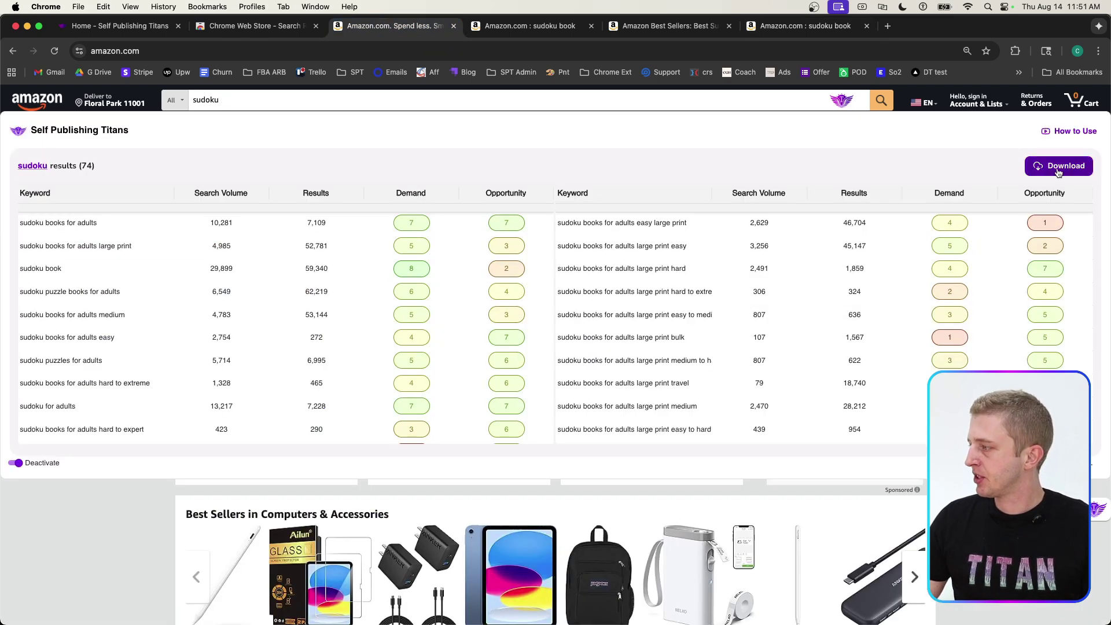